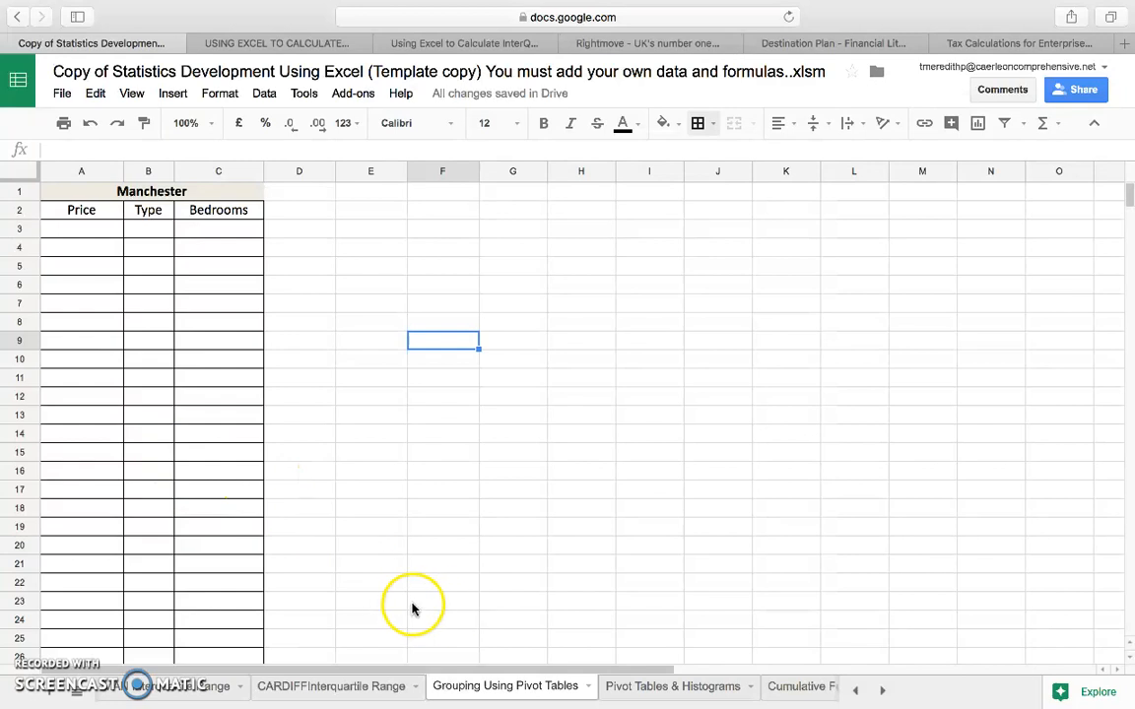
left_click(167, 695)
left_click(502, 689)
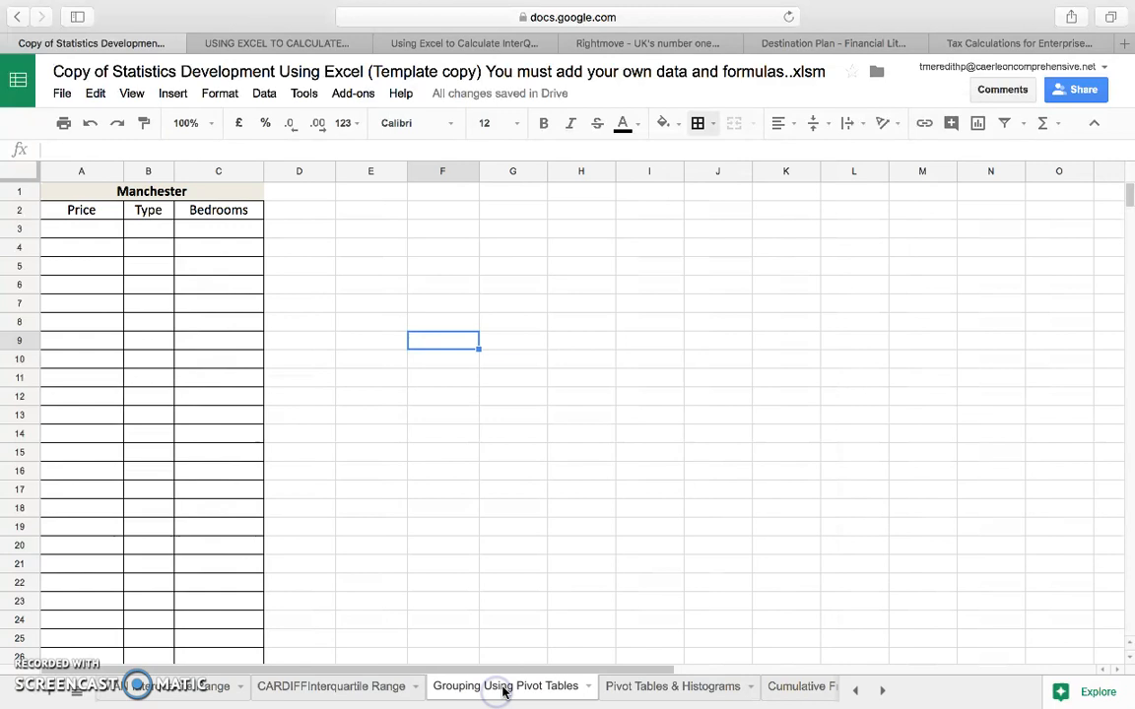
left_click(170, 690)
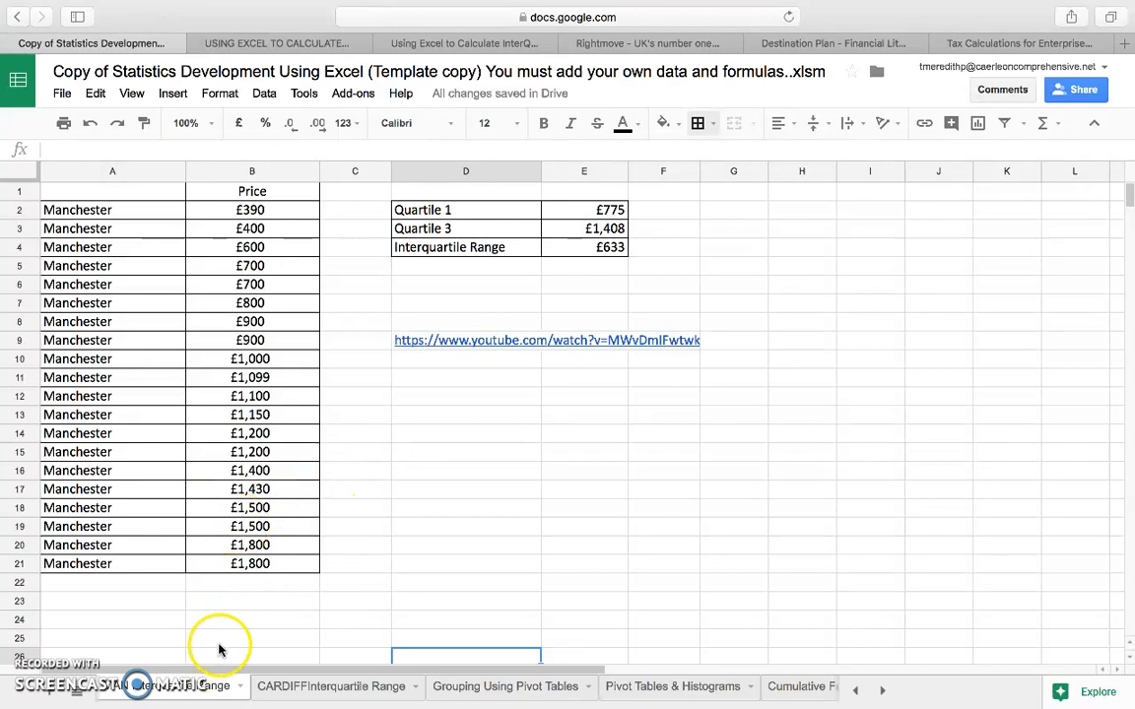
left_click_drag(284, 567, 117, 221)
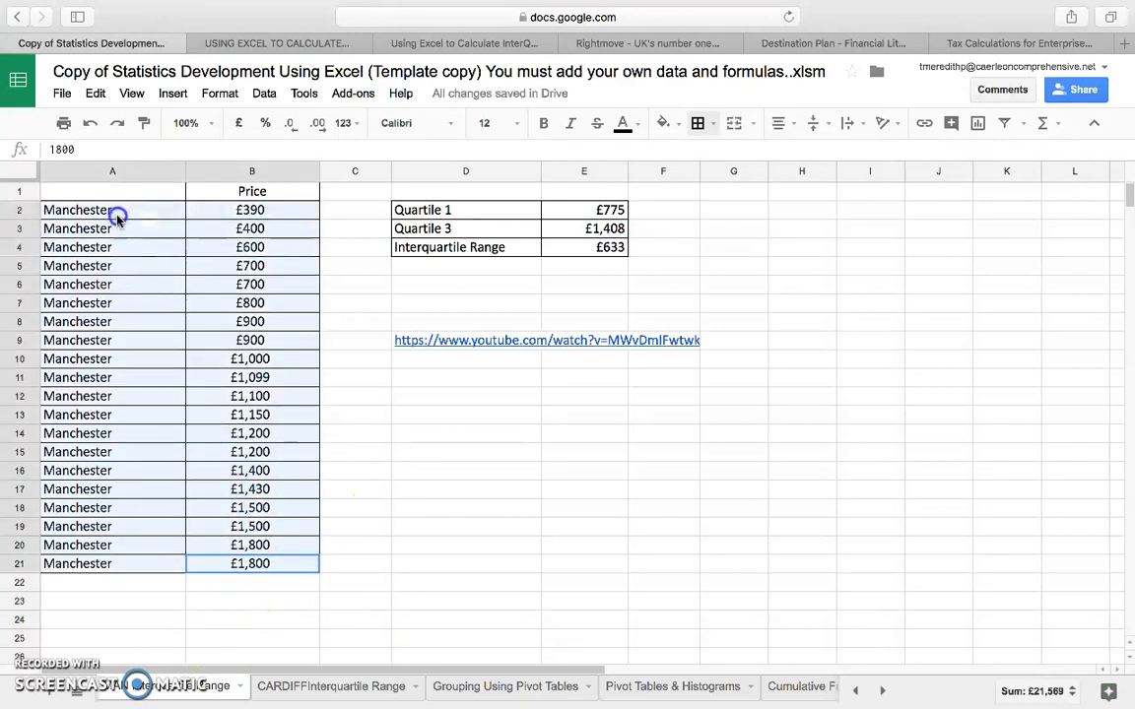
right_click(115, 214)
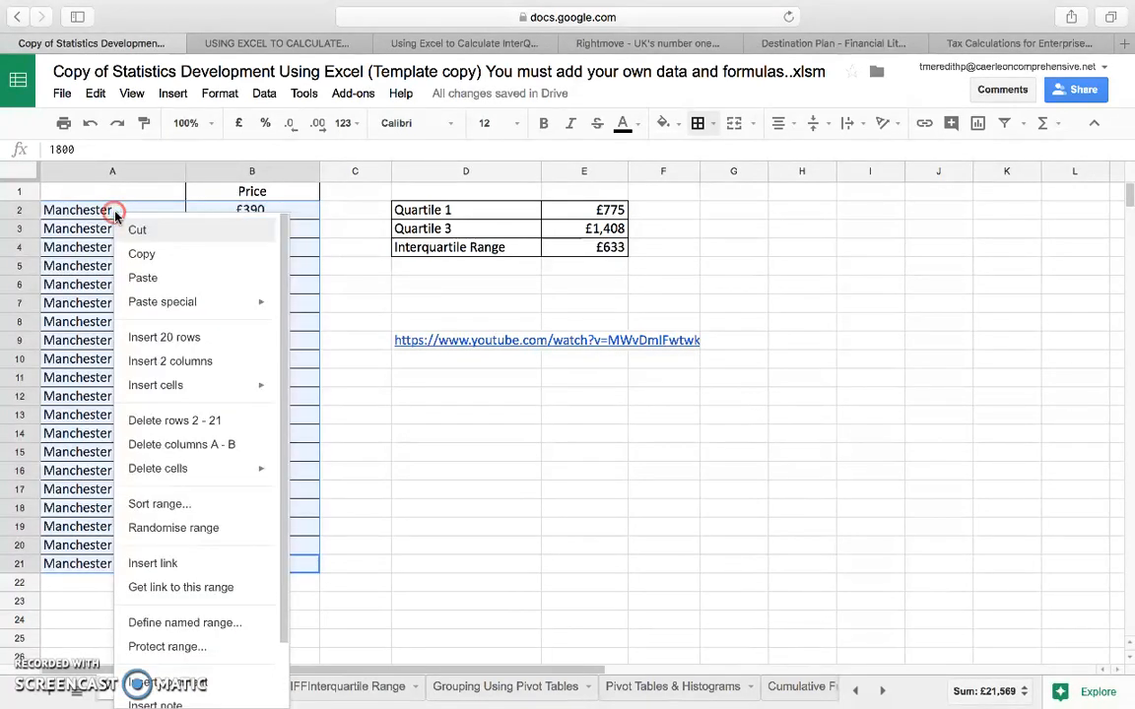
left_click(174, 256)
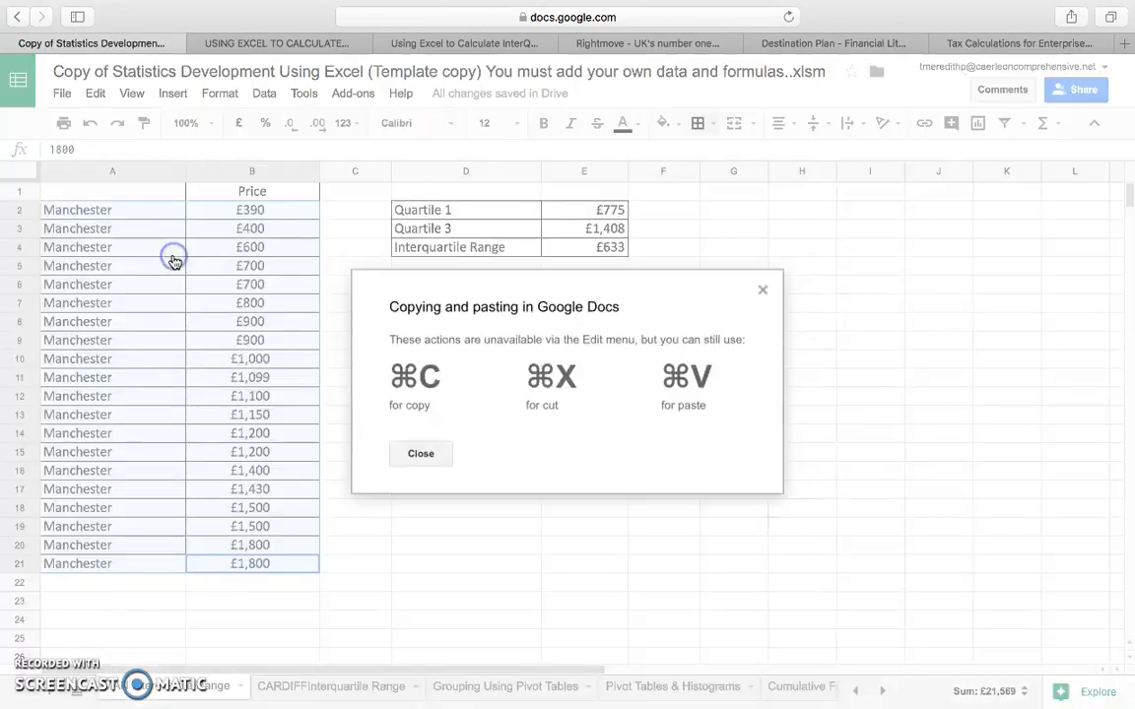
left_click(413, 455)
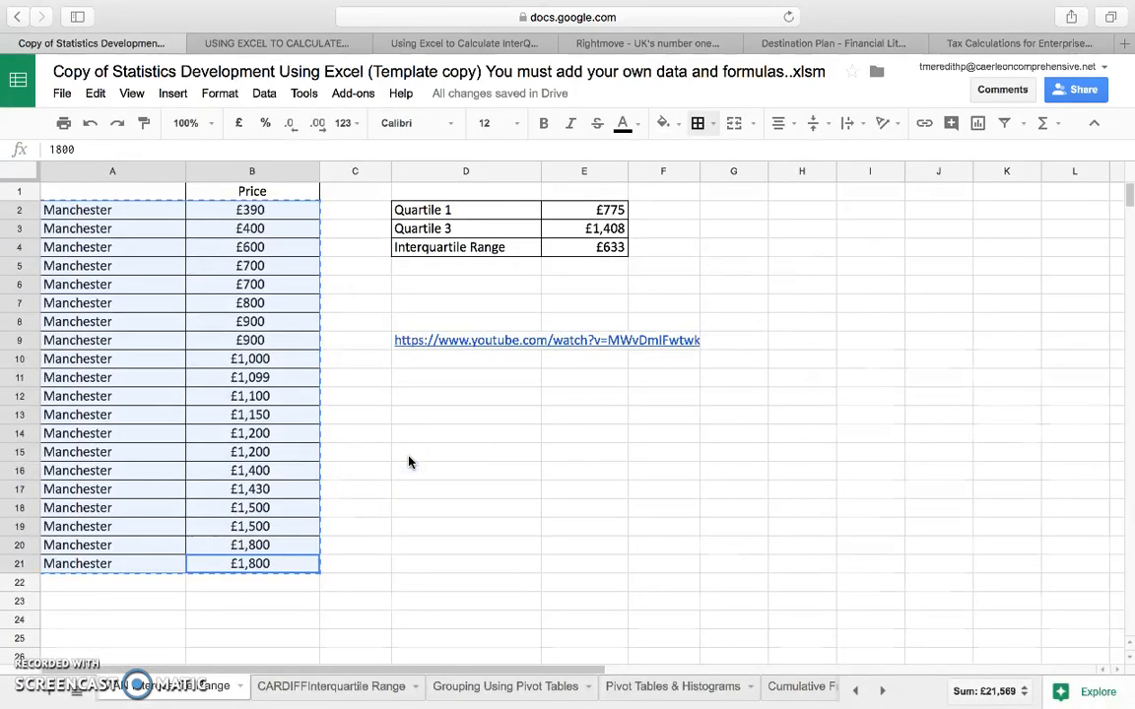
left_click(509, 689)
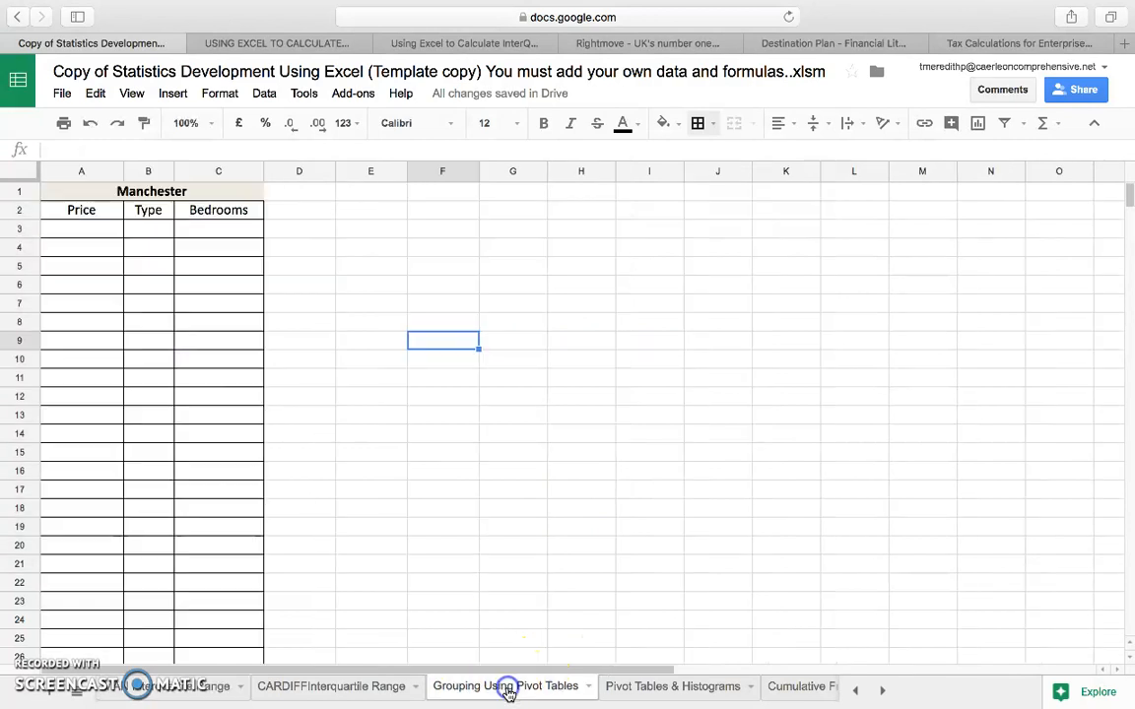
left_click(79, 227)
right_click(79, 227)
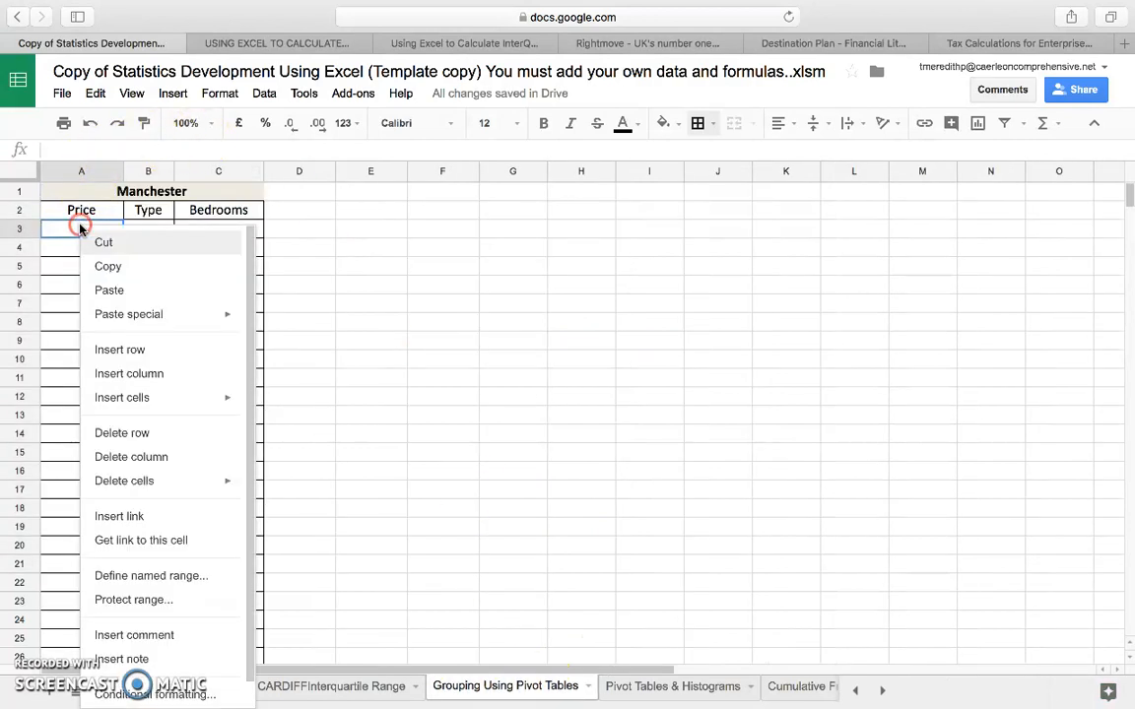
mouse_move(227, 319)
left_click(319, 323)
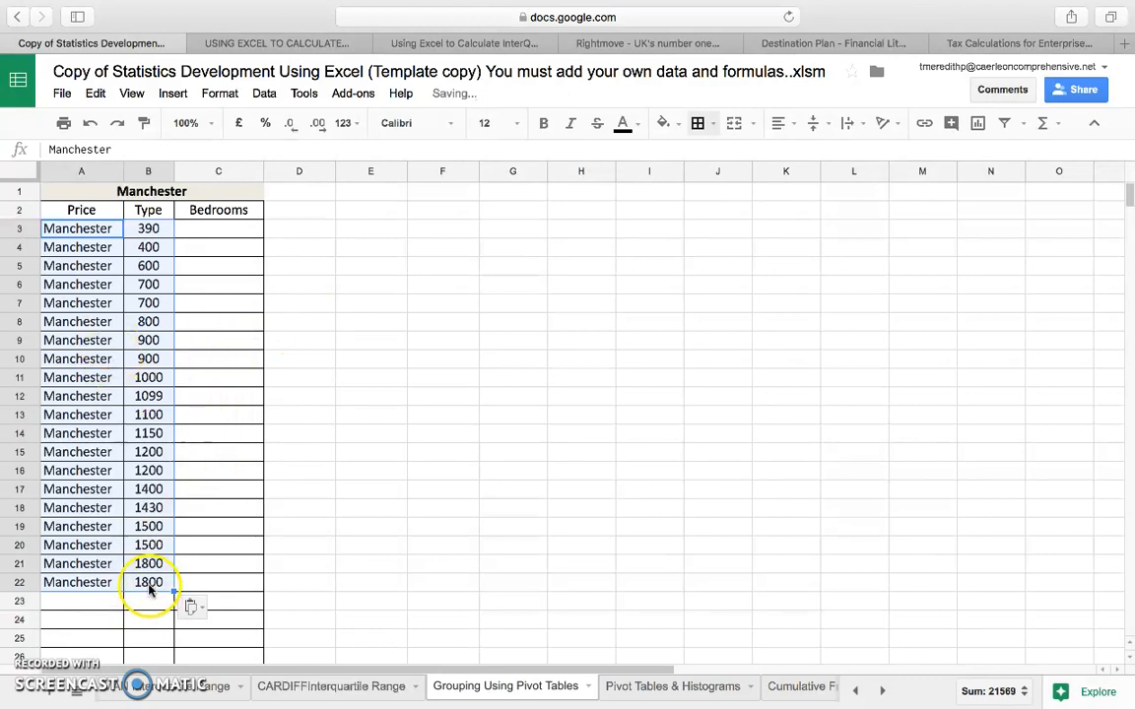
left_click_drag(148, 582, 73, 235)
key("Delete")
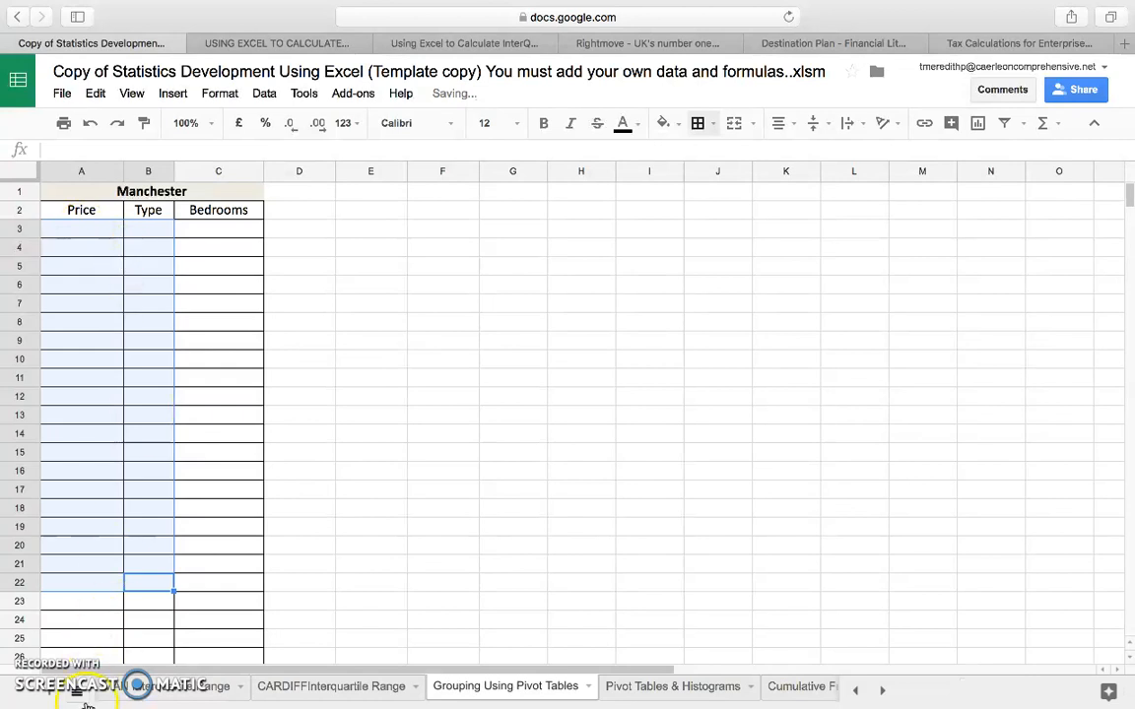
Copy Manchester's price, type and bedrooms data (C2:E21) from the basic statistics sheet.
left_click(855, 691)
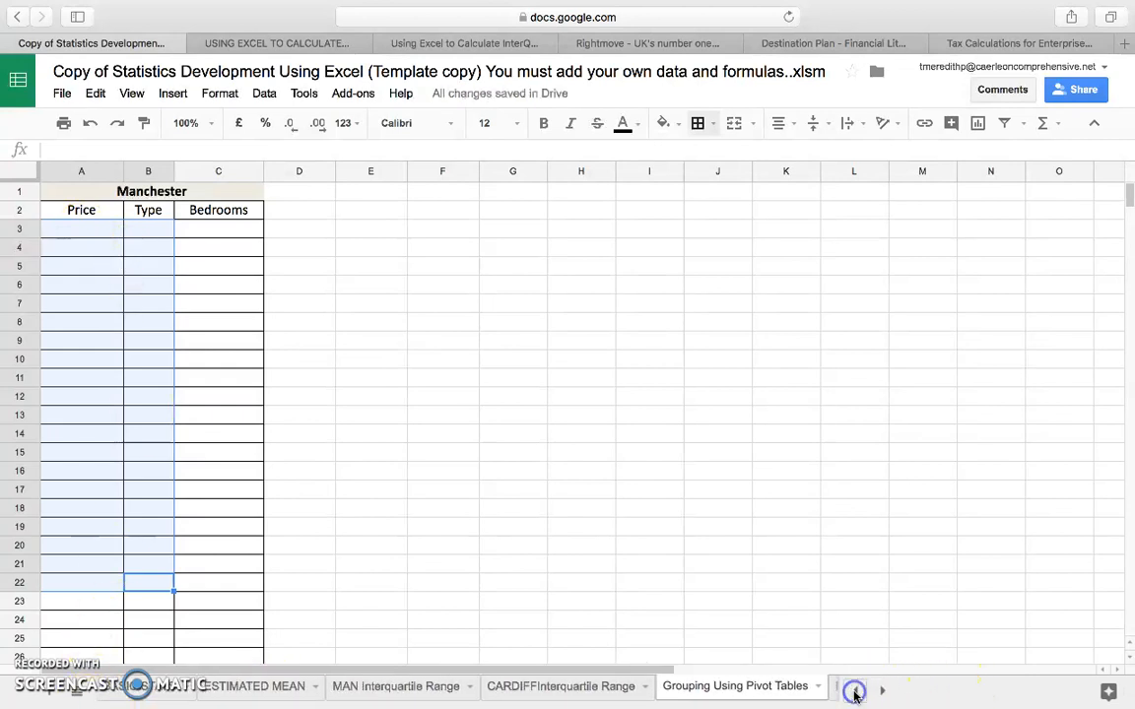
left_click(122, 695)
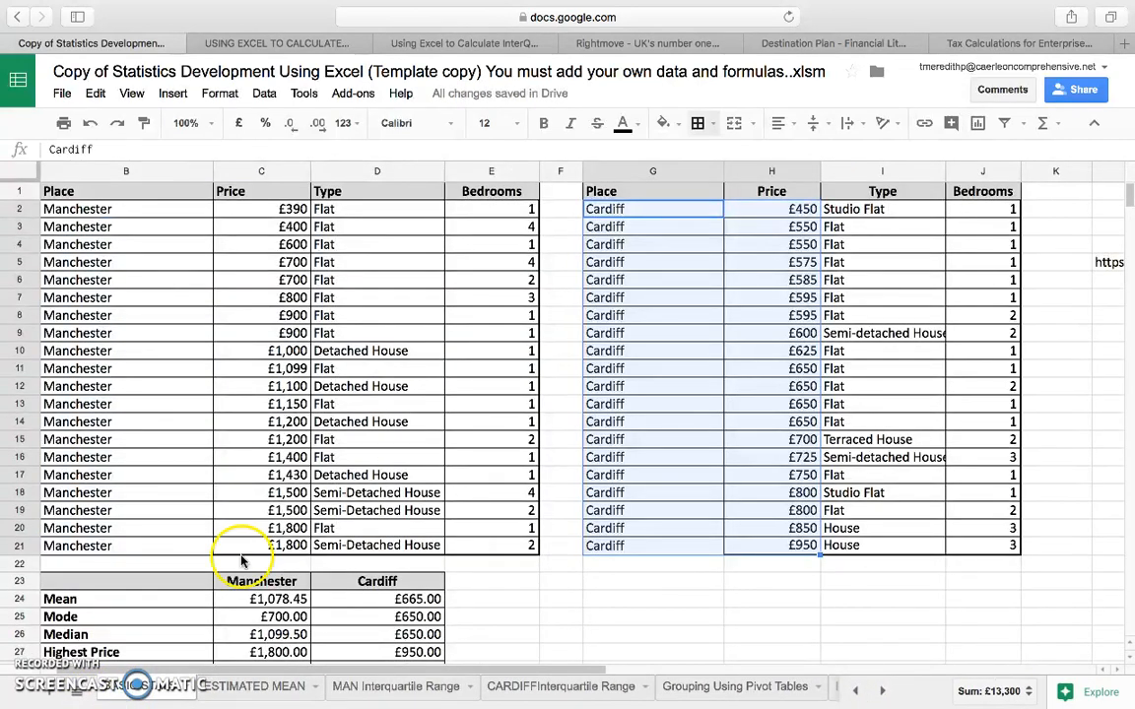
left_click_drag(265, 210, 482, 539)
right_click(483, 547)
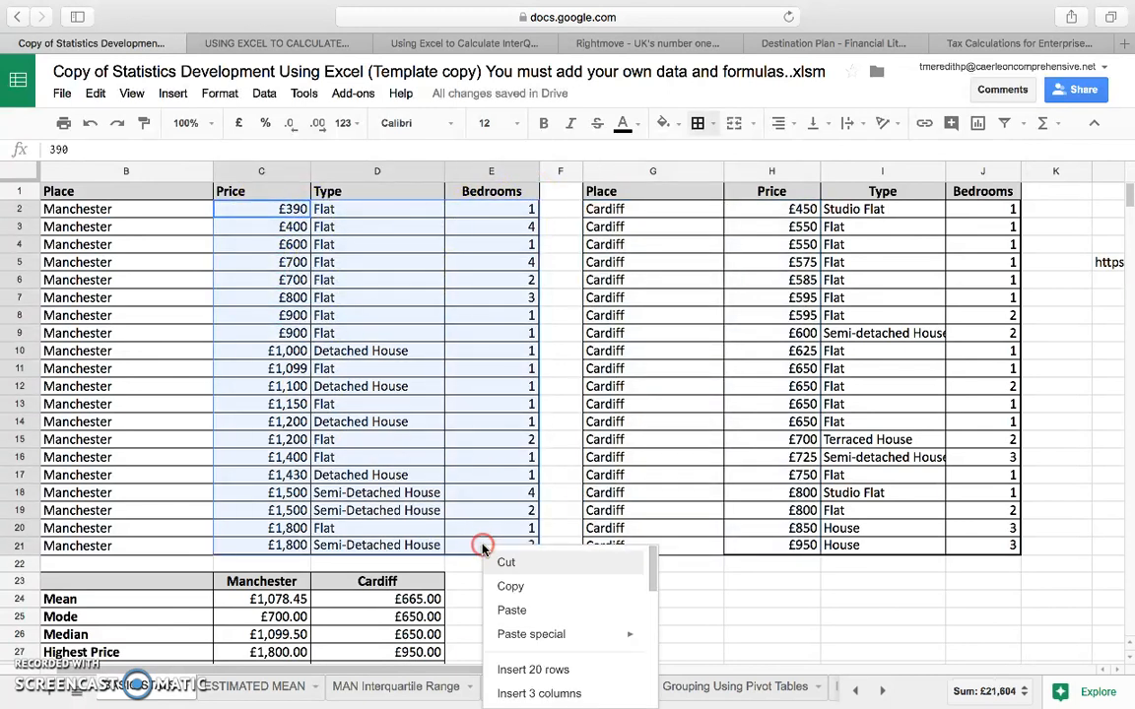
left_click(507, 588)
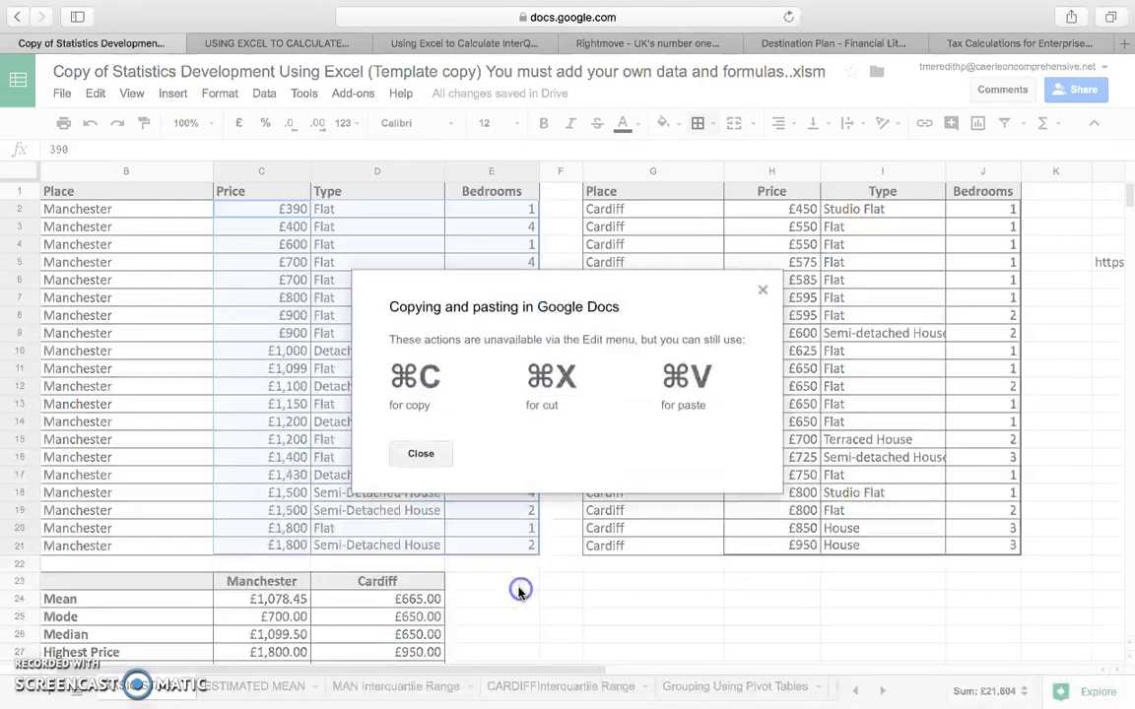
left_click(420, 454)
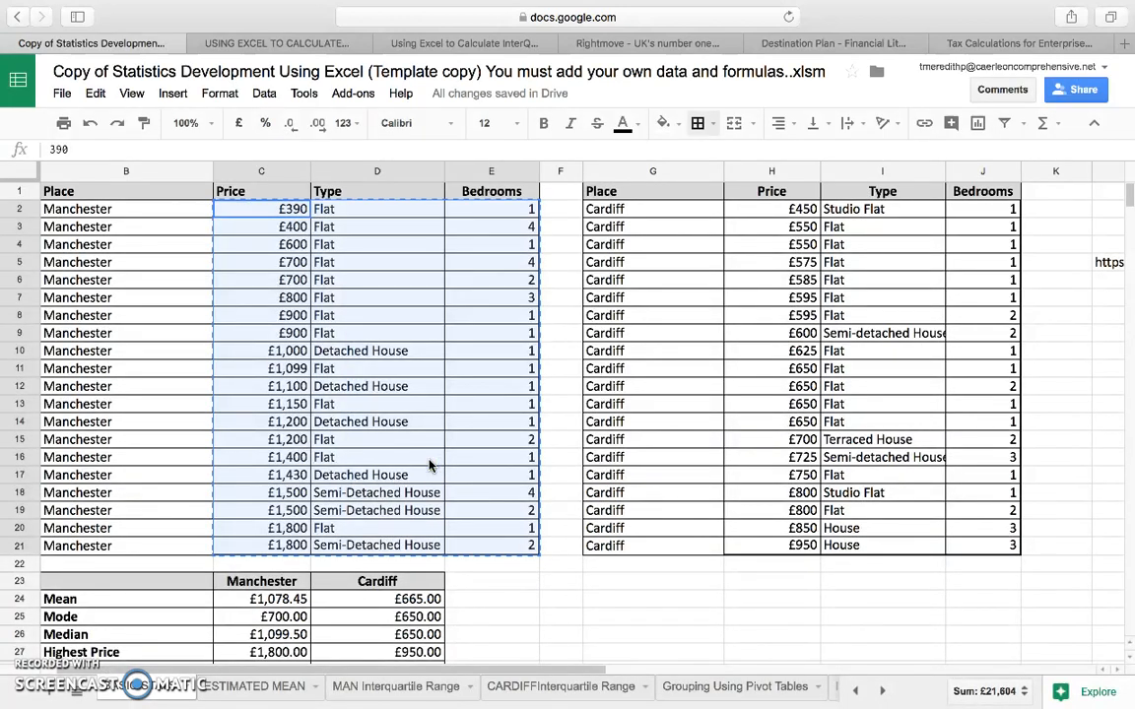
Paste the copied data as values only into the Grouping Using Pivot Tables sheet, starting at cell A3.
left_click(734, 686)
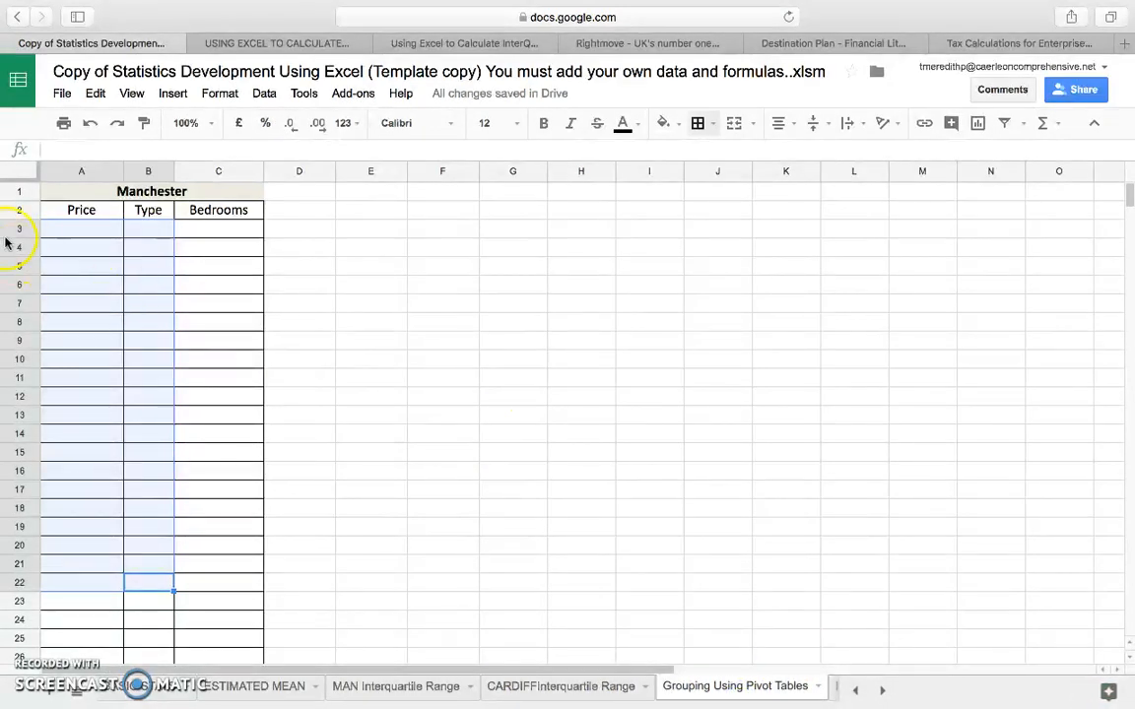
left_click(53, 235)
right_click(52, 234)
mouse_move(132, 325)
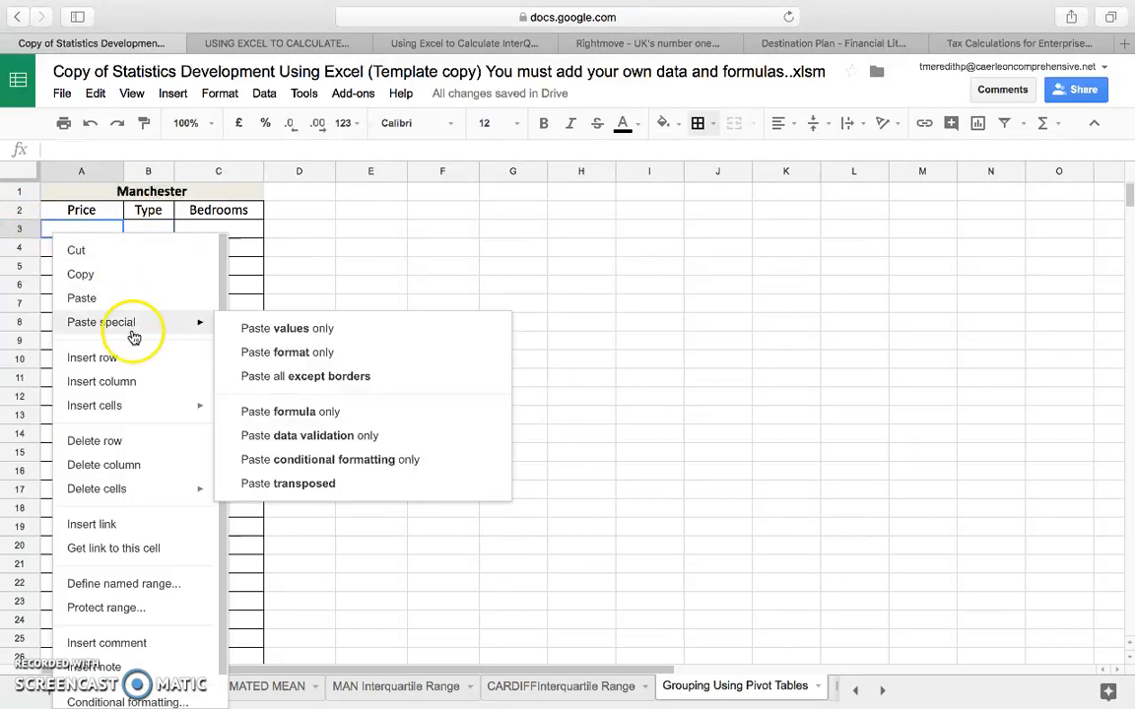
left_click(240, 332)
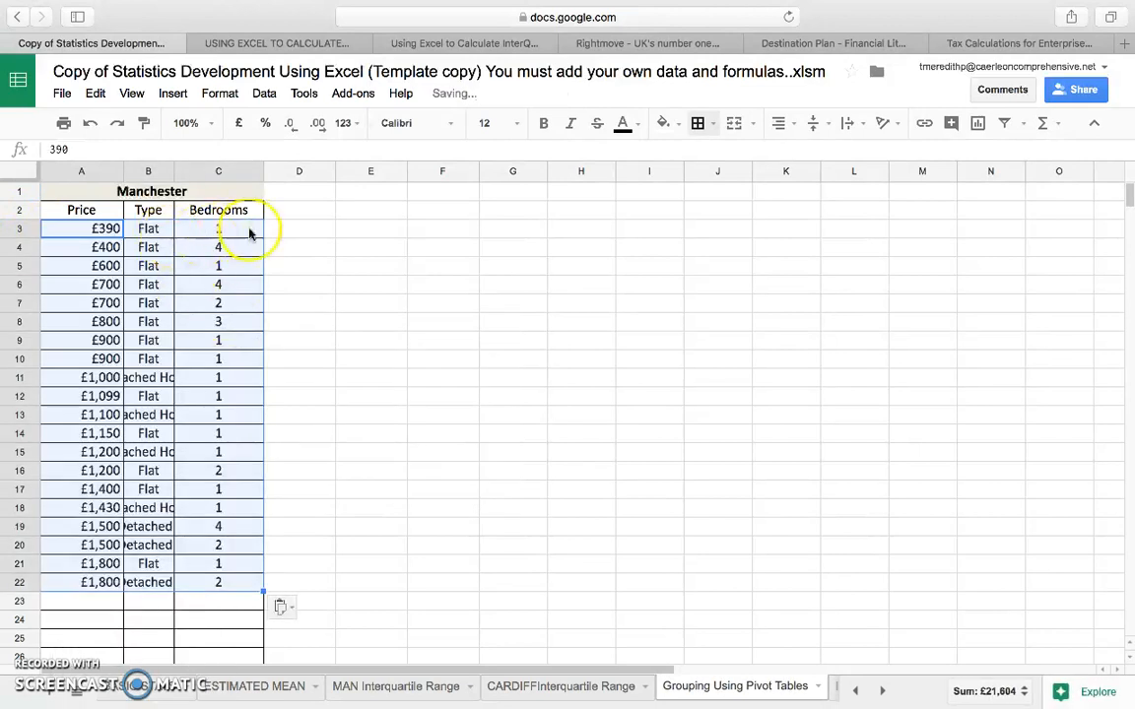
Widen the Price column and make the Type column wide enough to show its full entries.
left_click_drag(176, 175, 208, 175)
left_click_drag(121, 175, 150, 175)
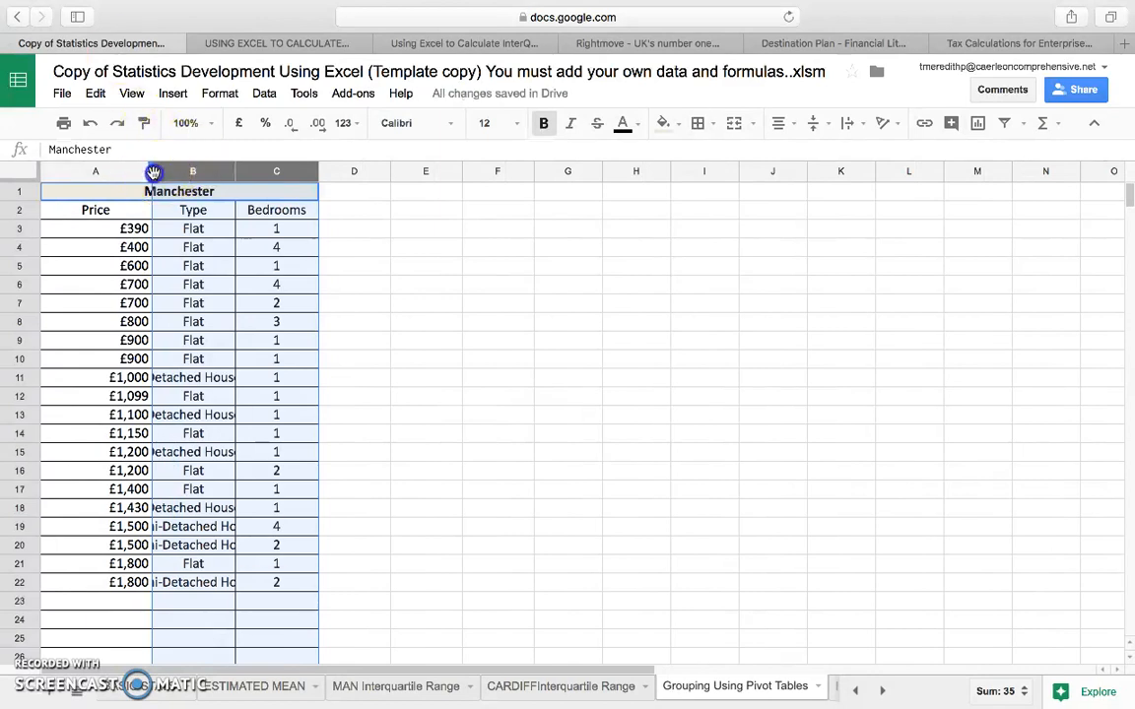
left_click(359, 320)
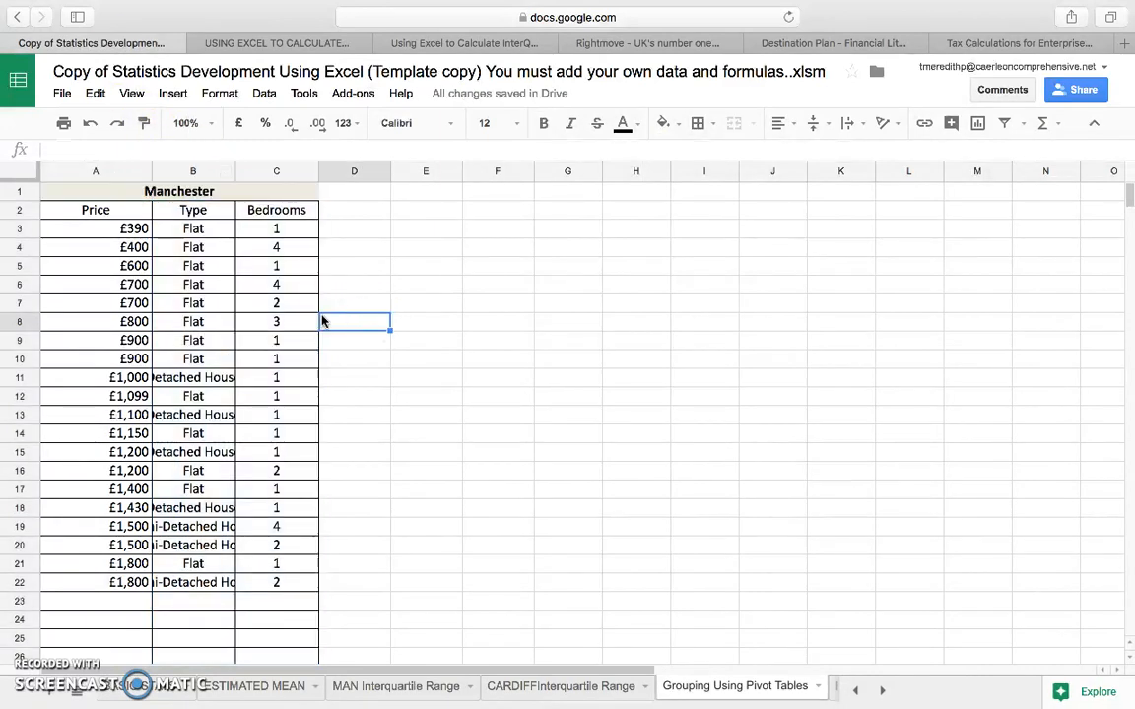
left_click(883, 691)
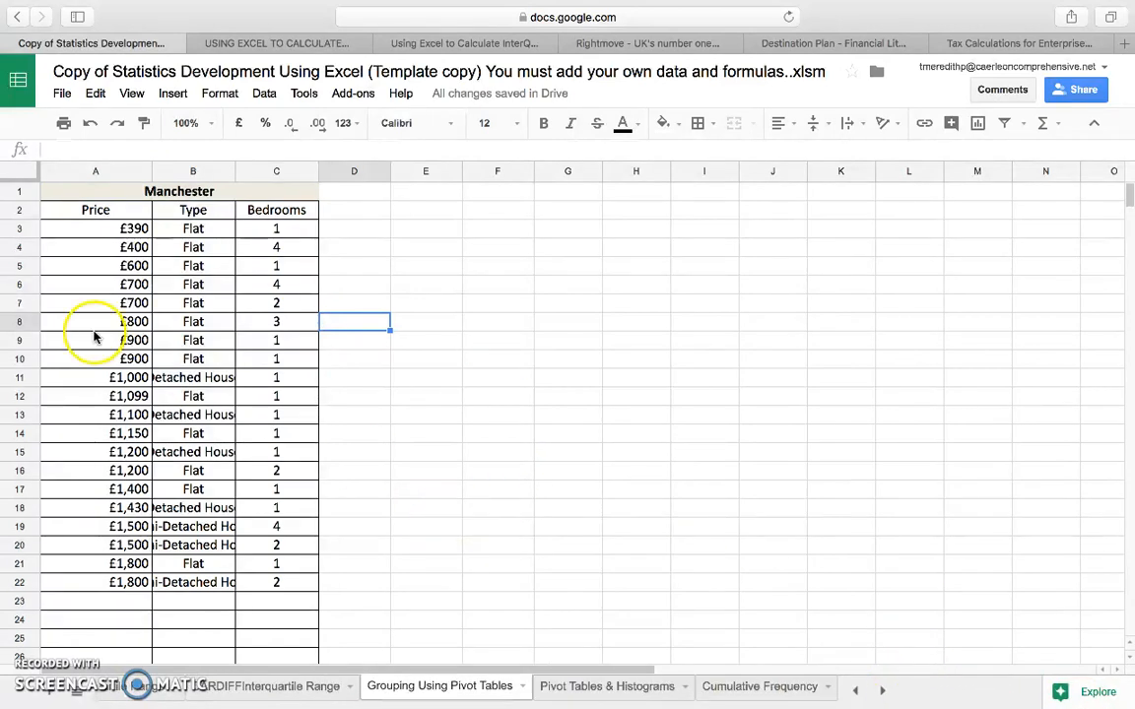
double_click(235, 169)
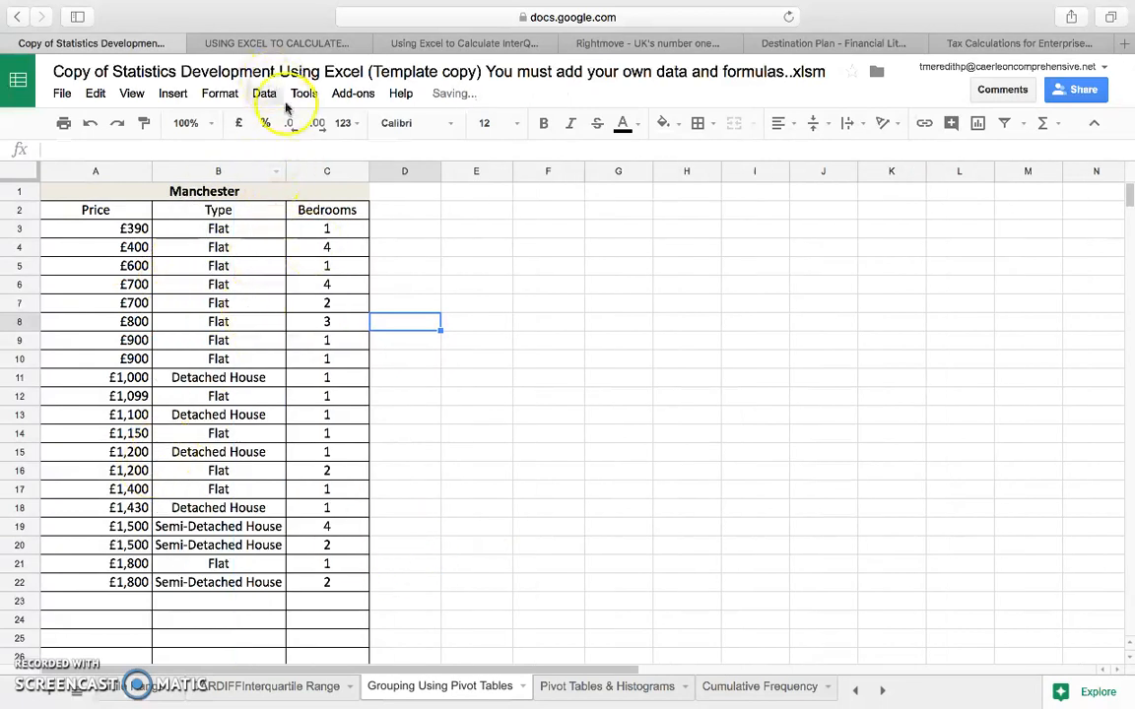
left_click(257, 176)
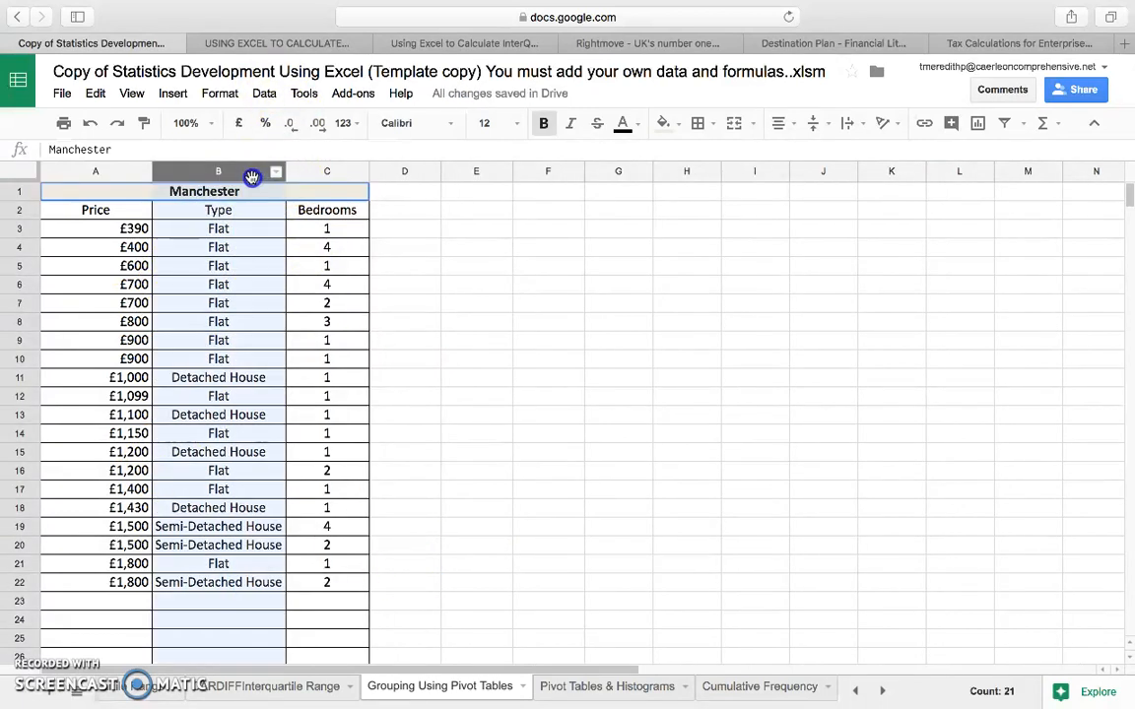
mouse_move(285, 171)
left_mouse_down()
mouse_move(268, 169)
mouse_move(291, 169)
left_mouse_up()
left_click(298, 415)
Create a pivot table from the Manchester data with its column headings, range A2:C22, leaving out the merged title row.
left_click_drag(325, 581, 119, 217)
left_click(200, 193)
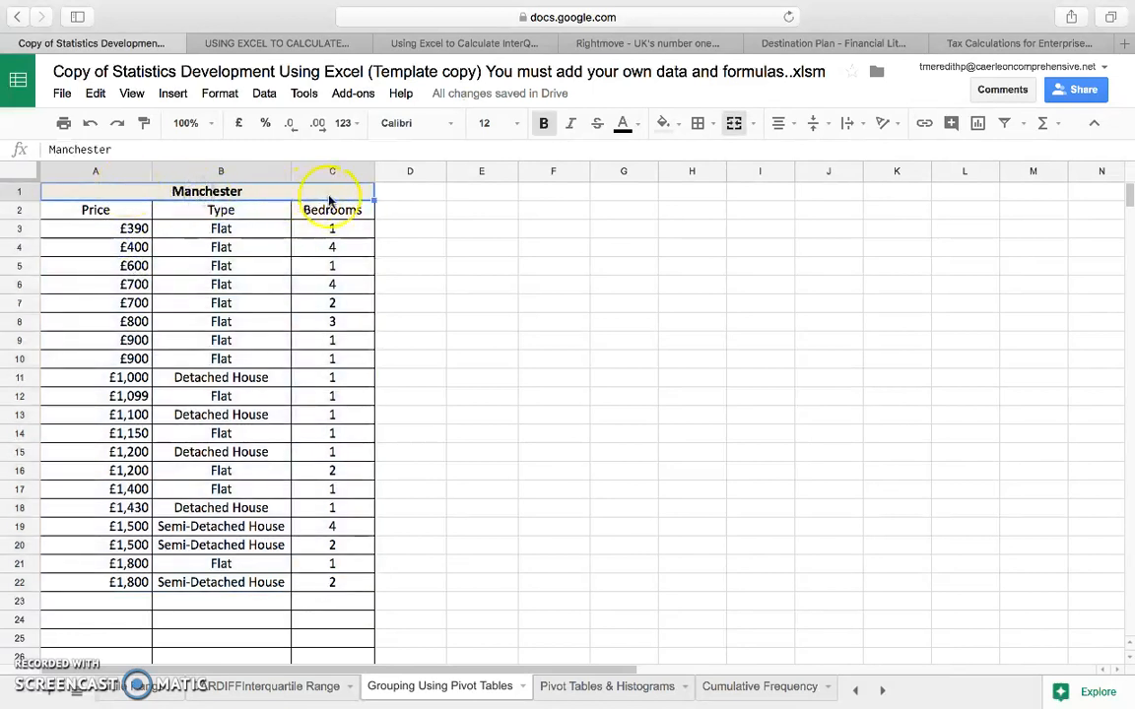
left_click_drag(96, 209, 329, 585)
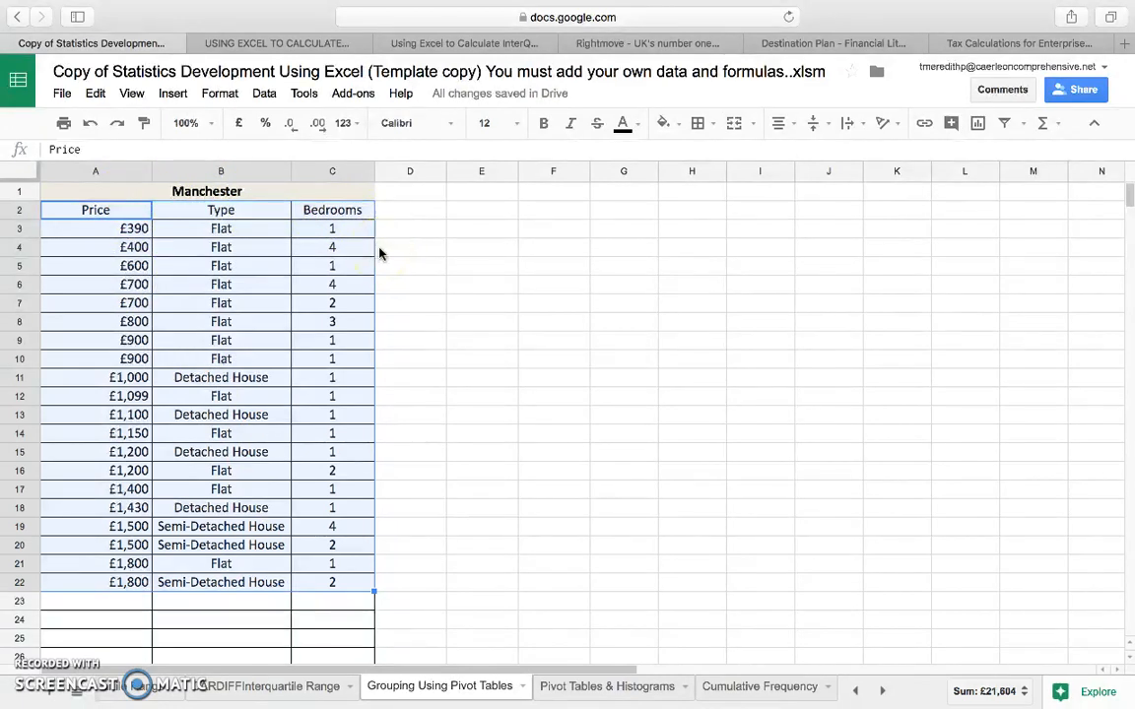
left_click_drag(340, 584, 94, 210)
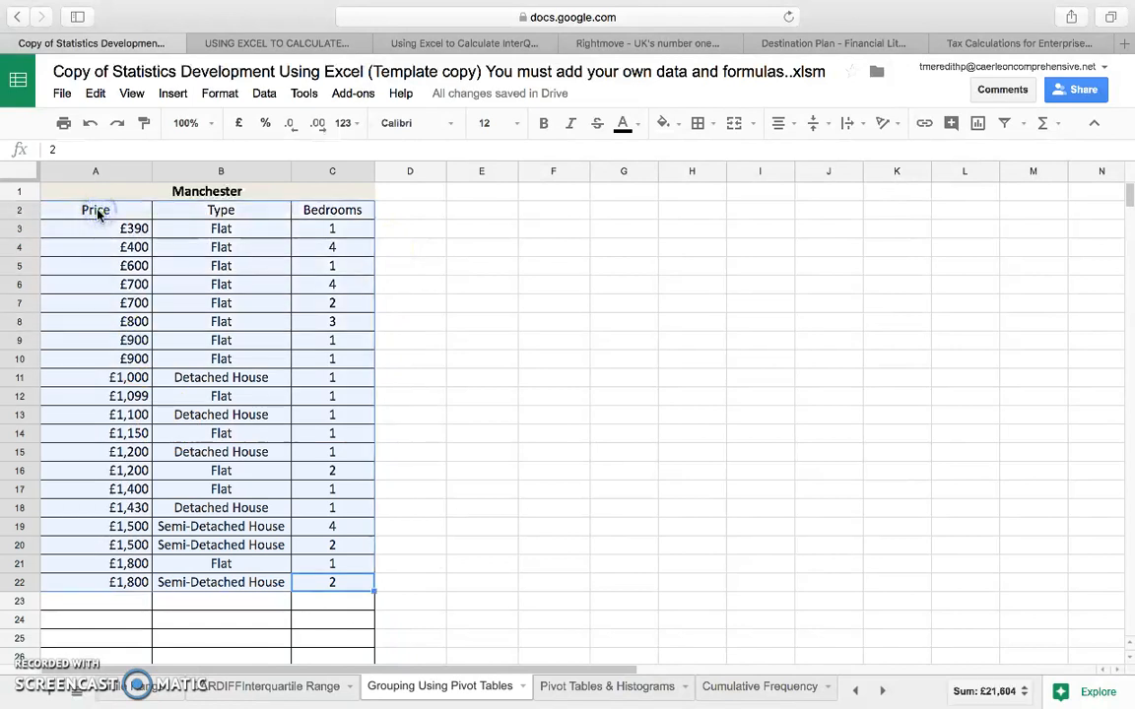
left_click(272, 98)
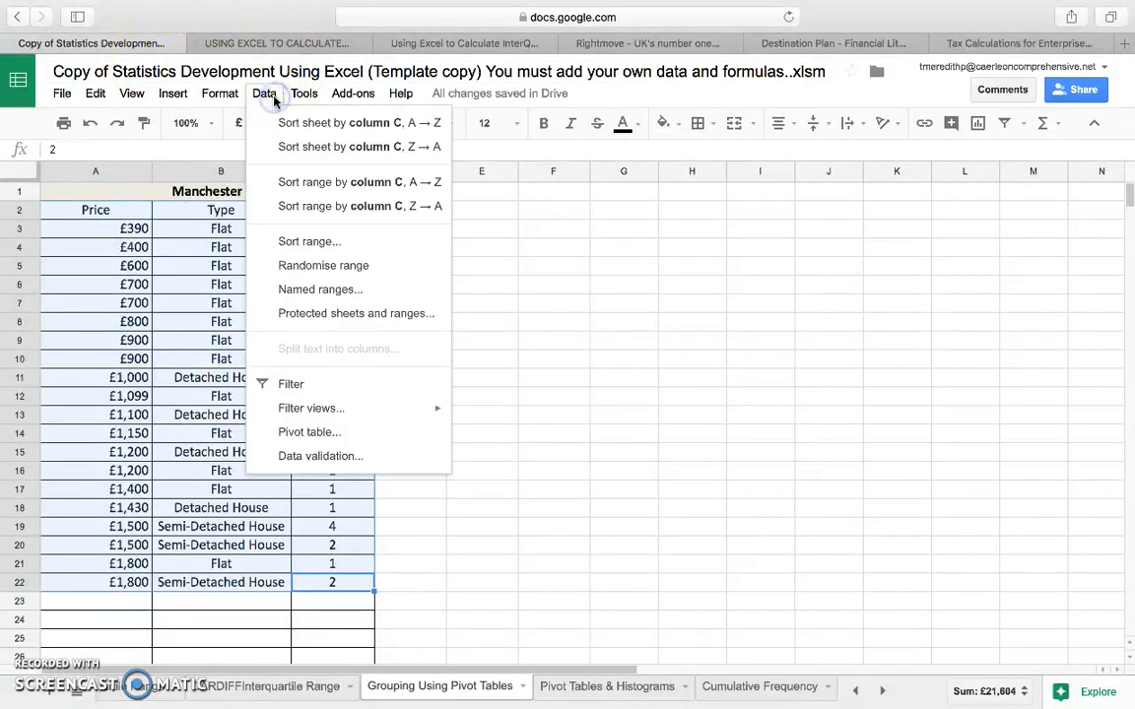
left_click(325, 436)
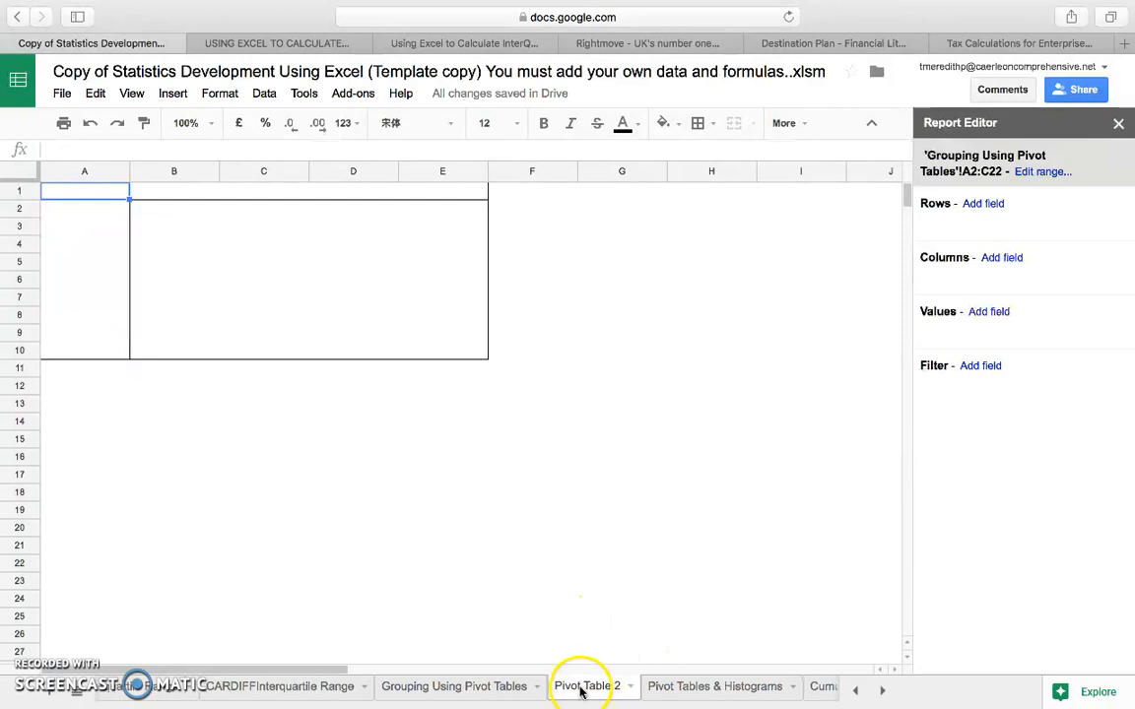
Group the pivot table's rows by Type and widen column A to fit the property type names.
left_click(355, 430)
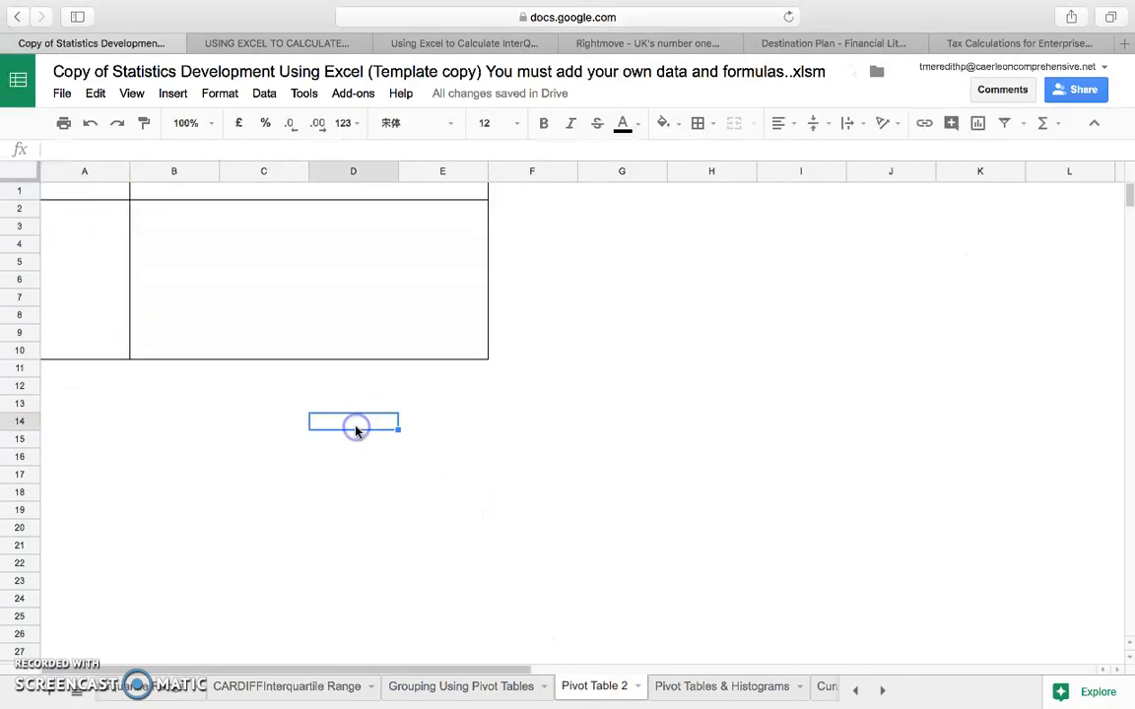
left_click(103, 261)
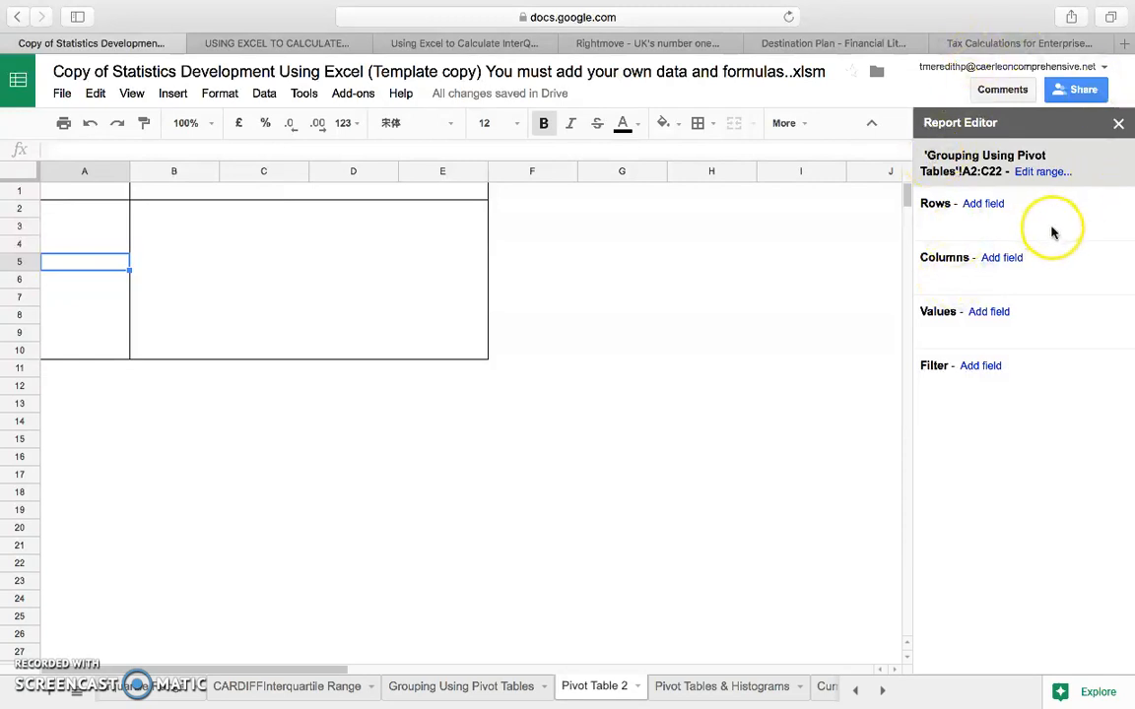
left_click(992, 209)
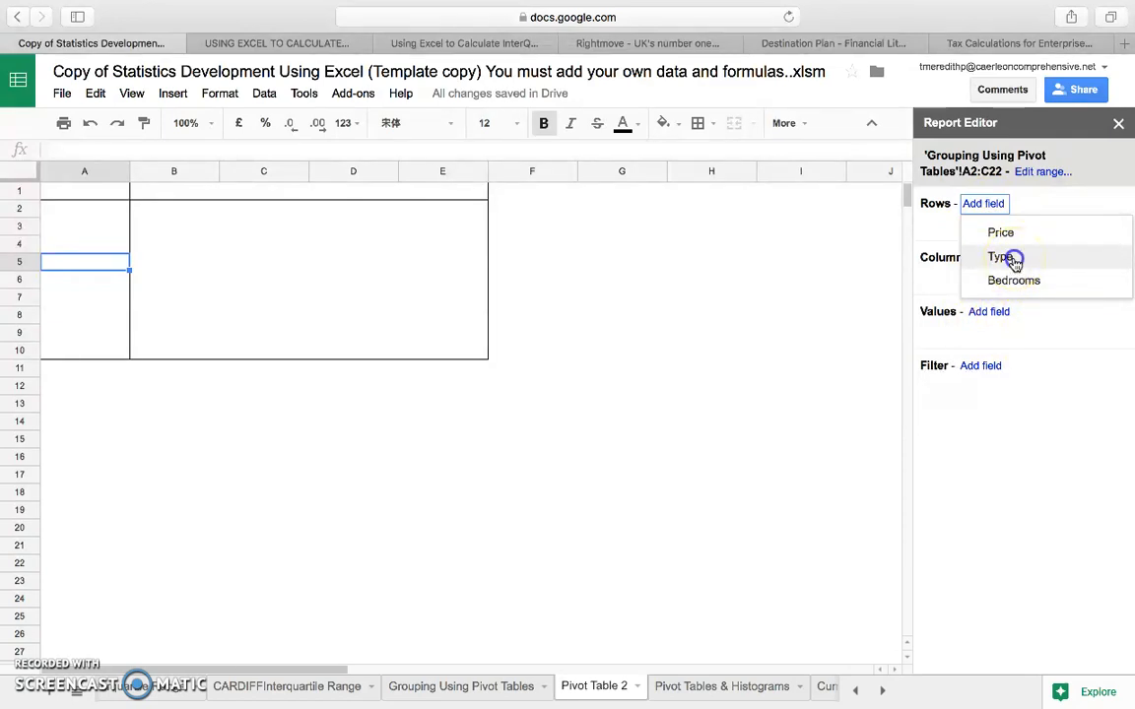
left_click(1002, 257)
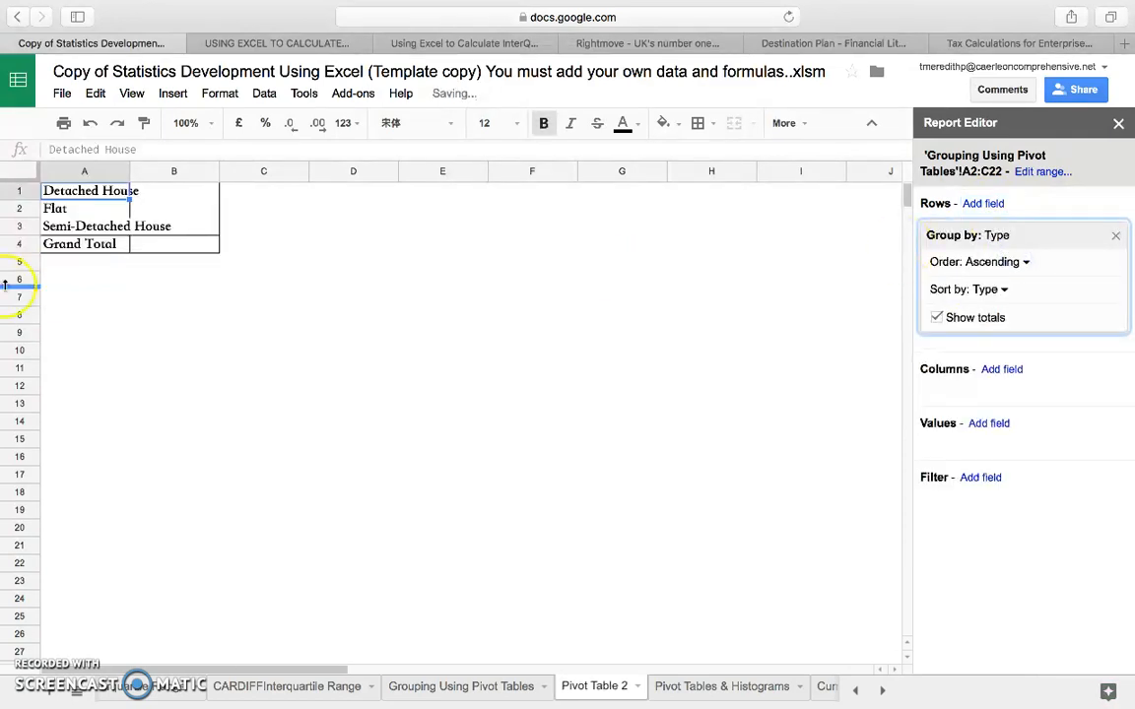
left_click_drag(130, 170, 183, 171)
left_click(139, 175)
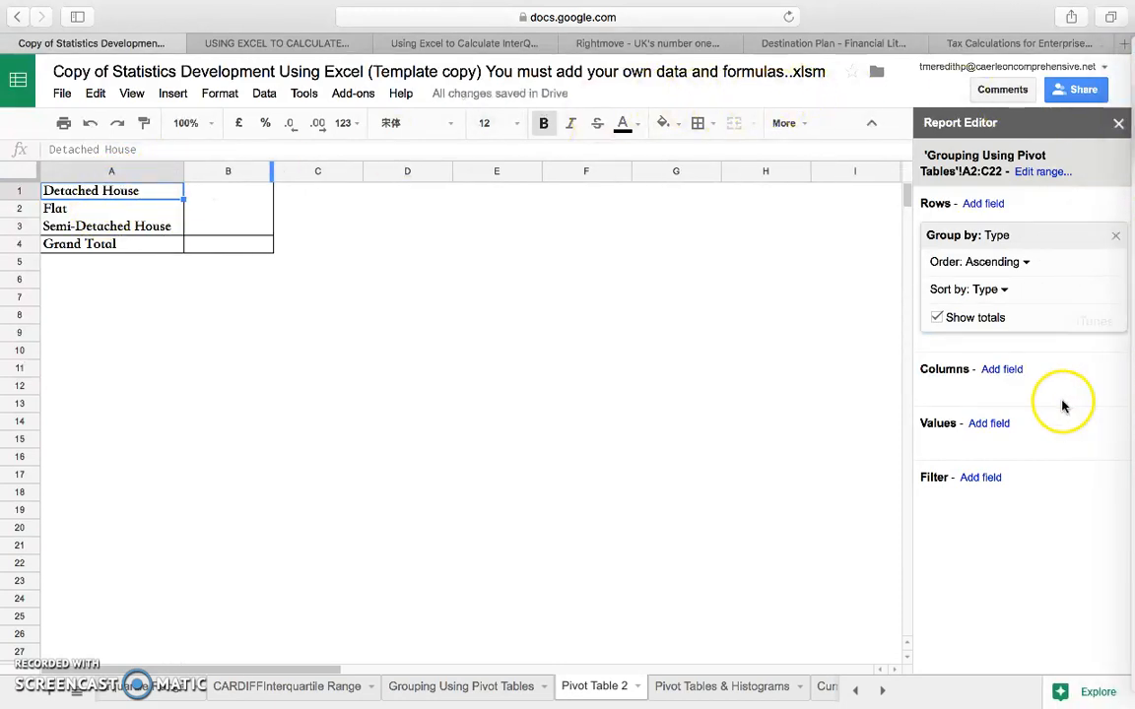
Add Type to the pivot table's values, summarised by COUNTA, and inspect the count for each property type.
left_click(989, 424)
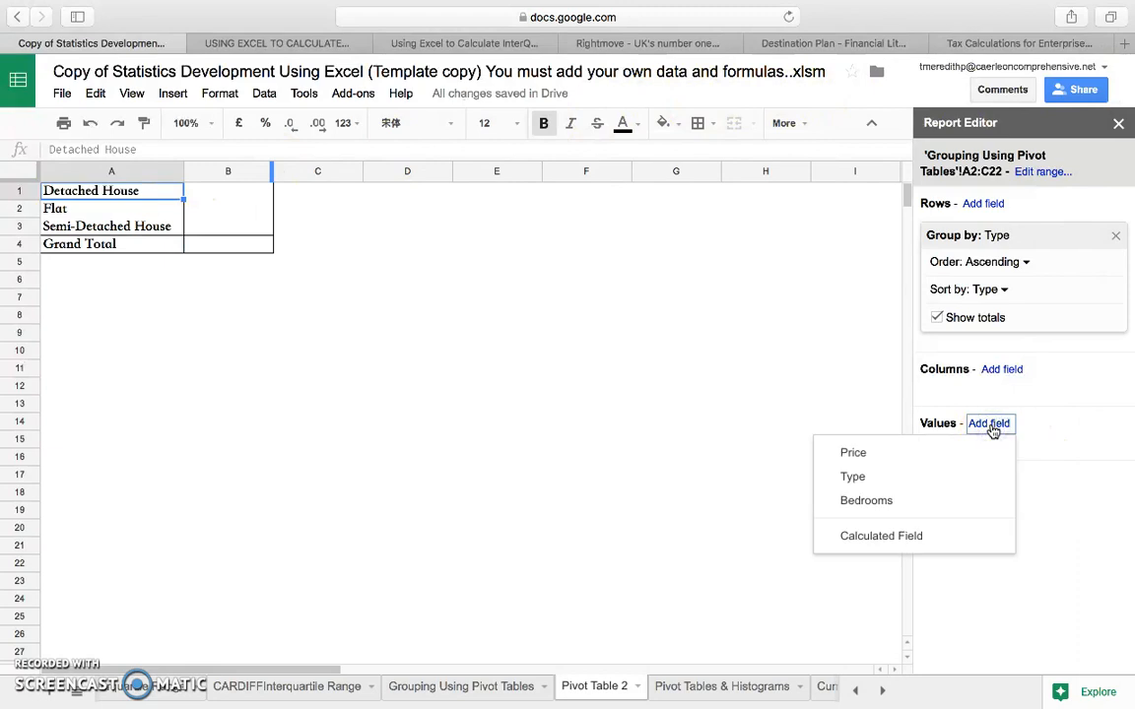
left_click(895, 474)
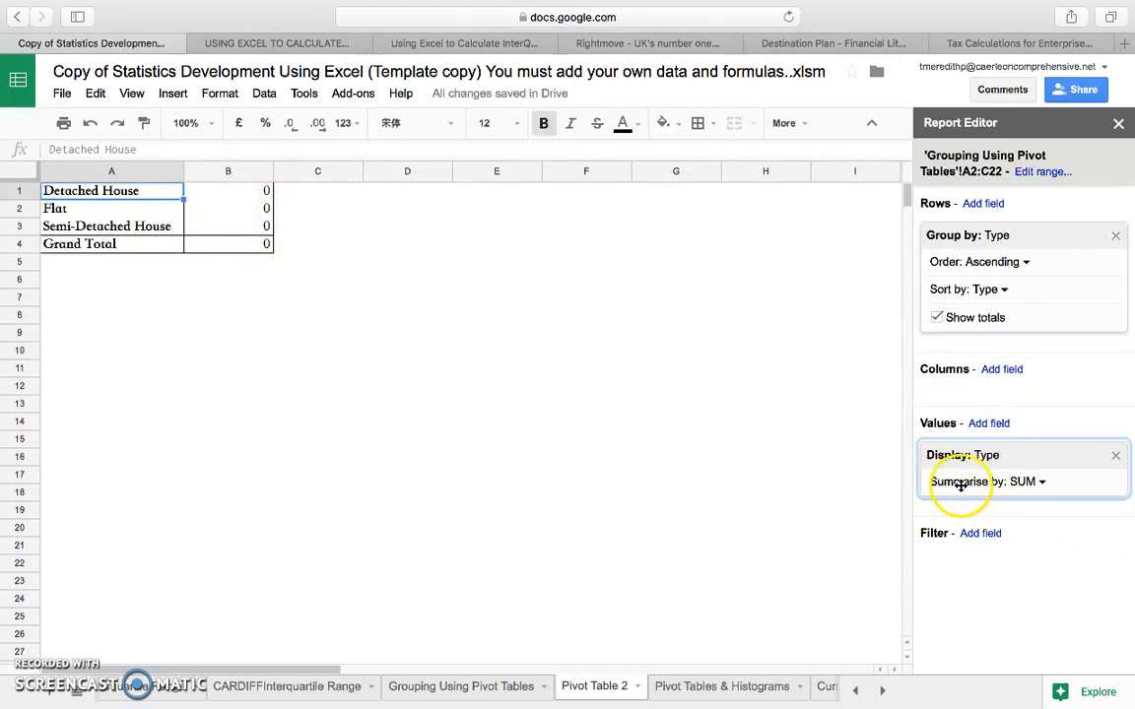
left_click(1034, 483)
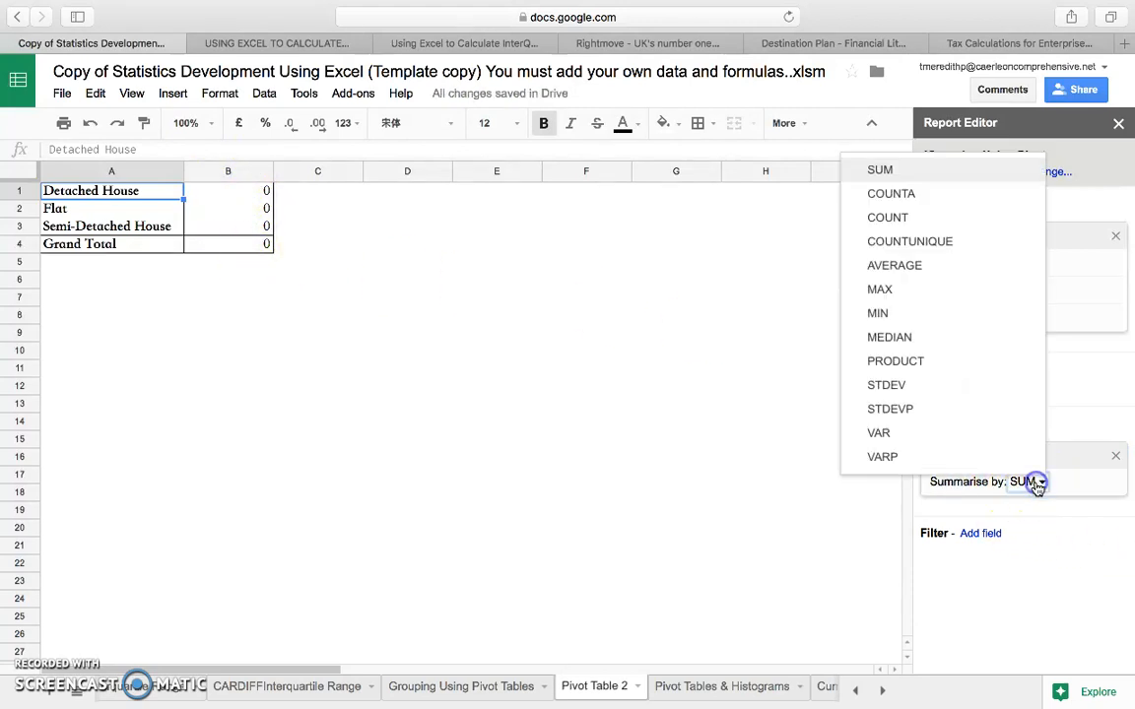
left_click(908, 195)
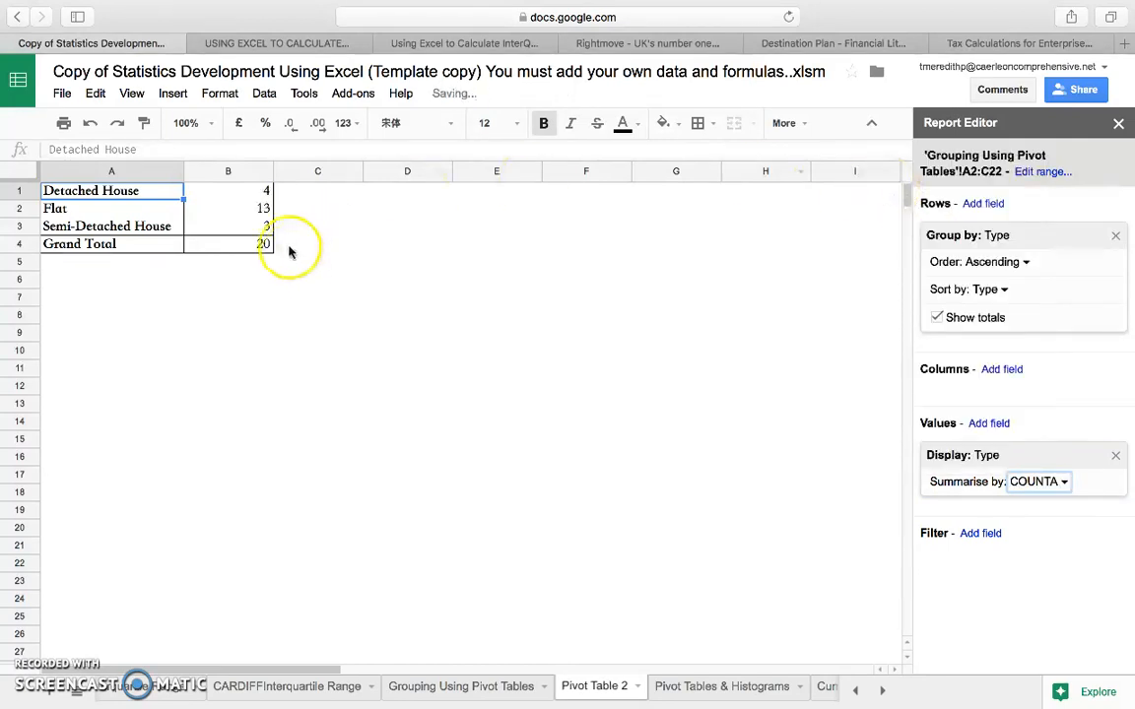
left_click(254, 193)
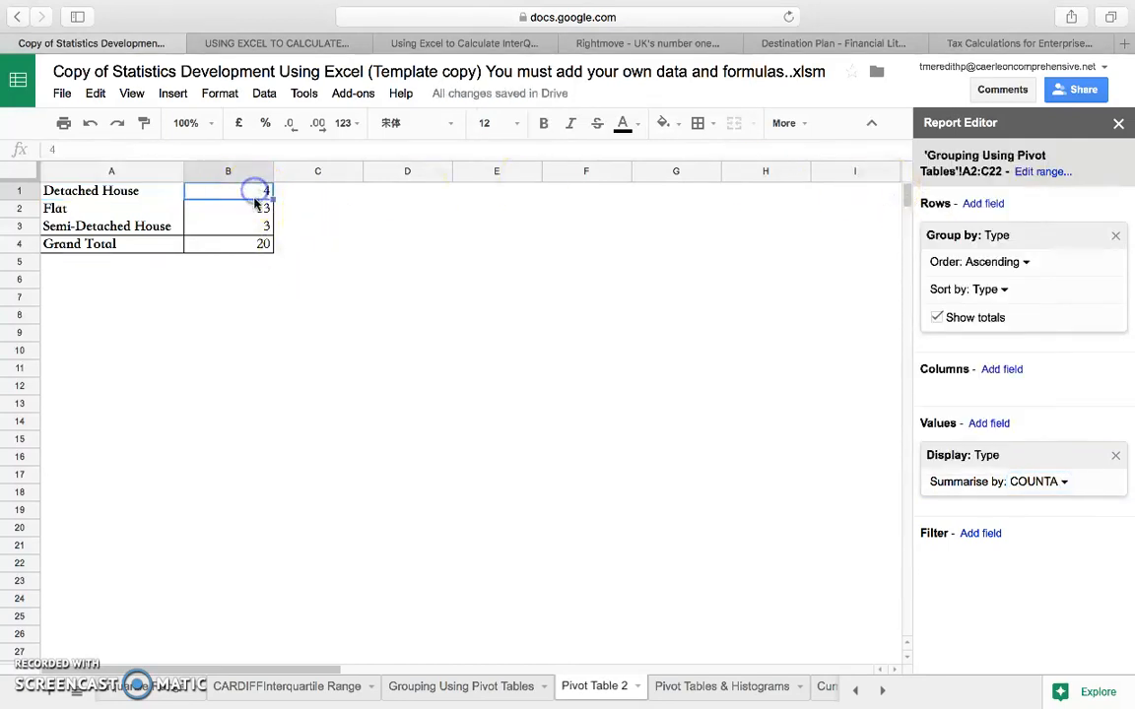
left_click(254, 210)
left_click(255, 227)
left_click(264, 208)
left_click(295, 192)
left_click(262, 192)
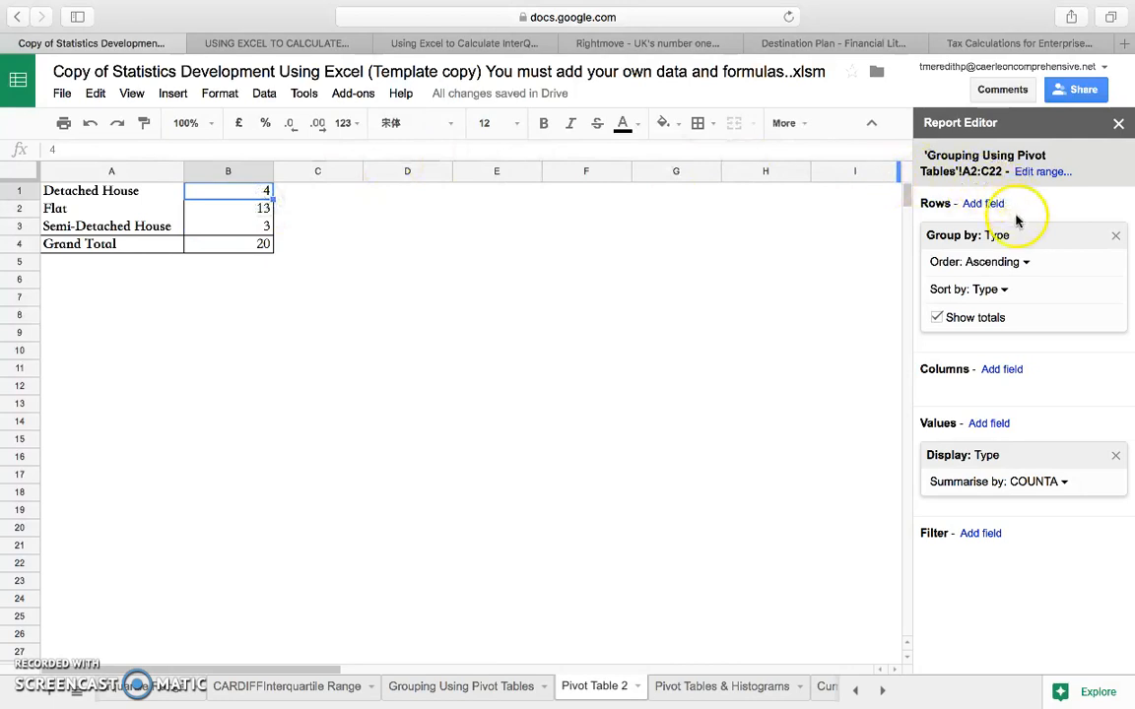
Add Price as a second pivot table value, summarised by AVERAGE.
left_click(1001, 424)
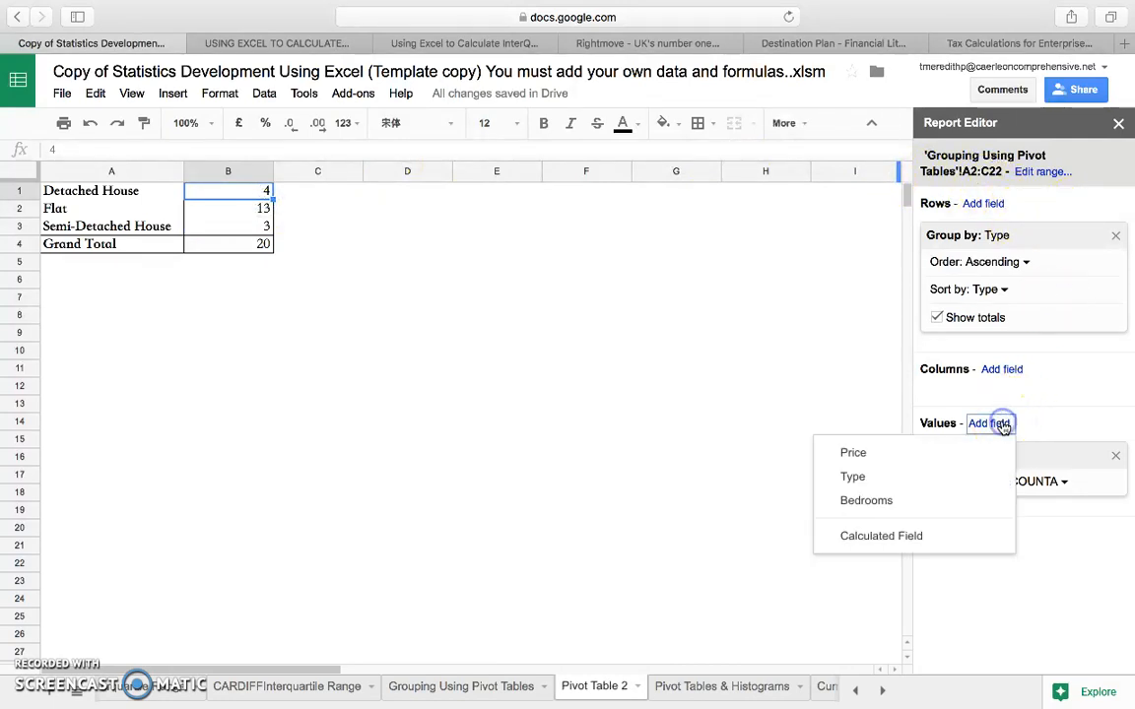
left_click(874, 458)
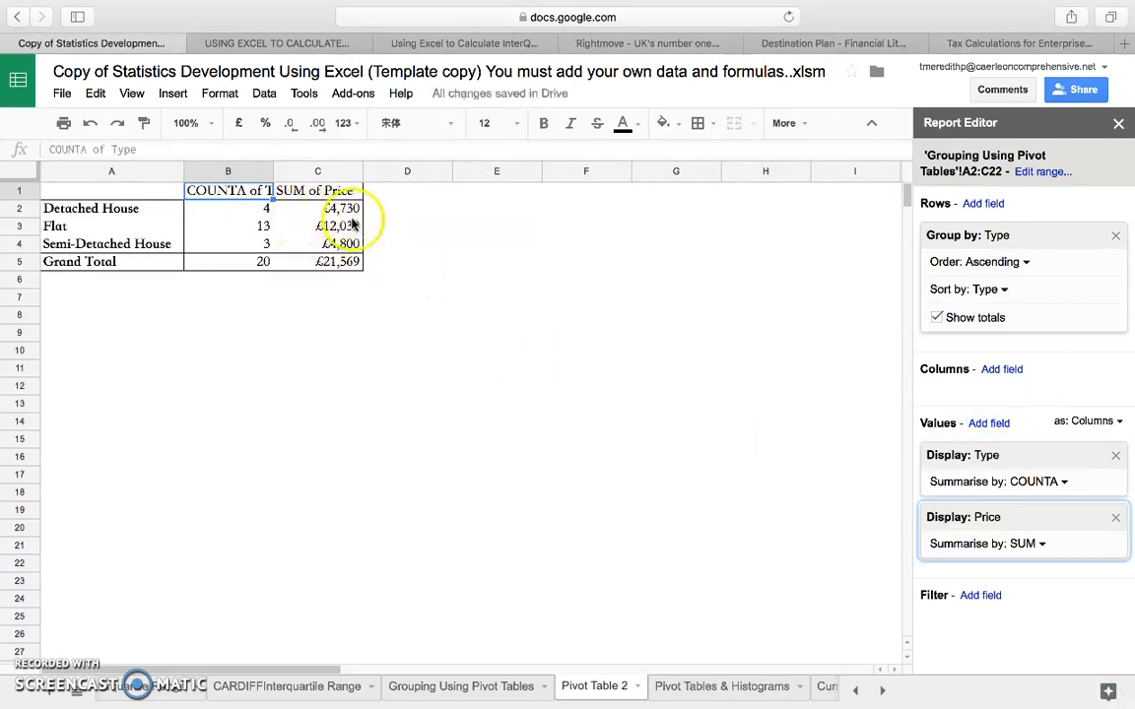
left_click(1034, 550)
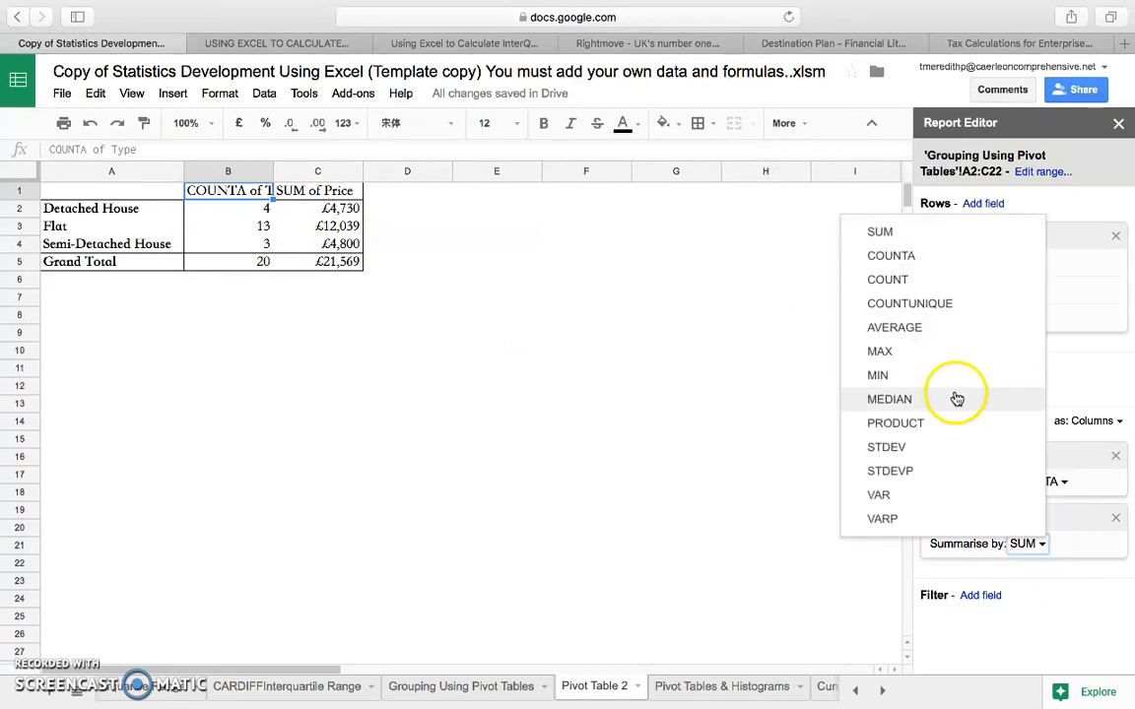
left_click(898, 328)
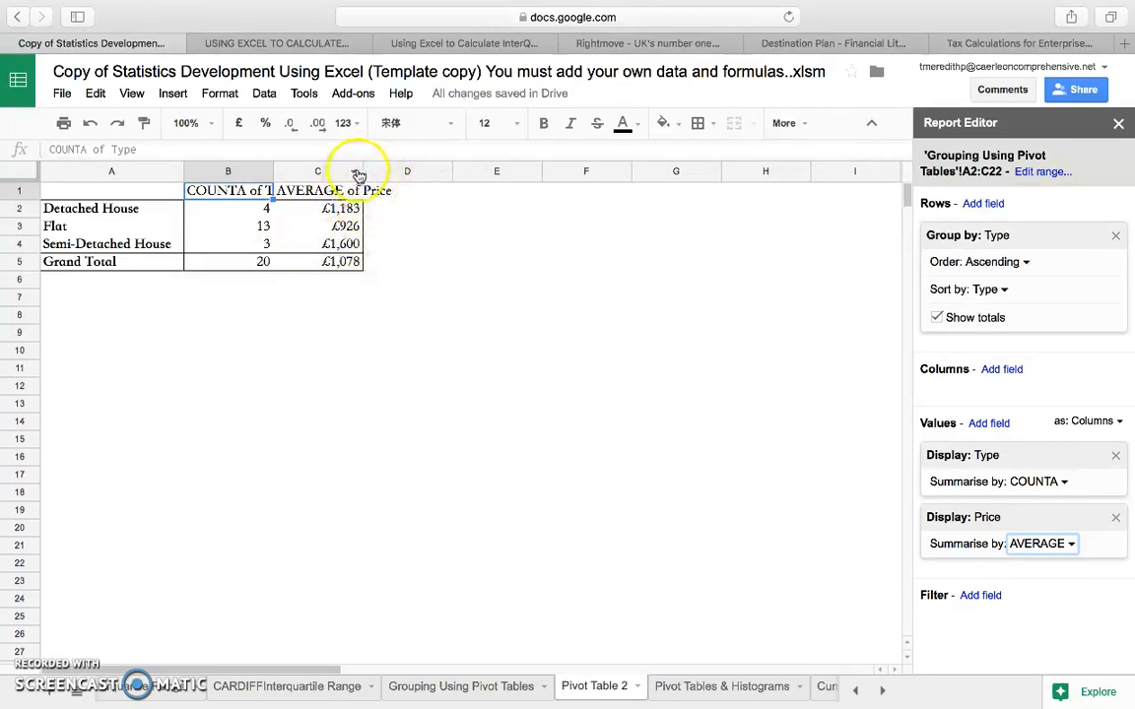
Widen columns B and C so that both pivot table value headings fit.
left_click_drag(362, 171, 382, 169)
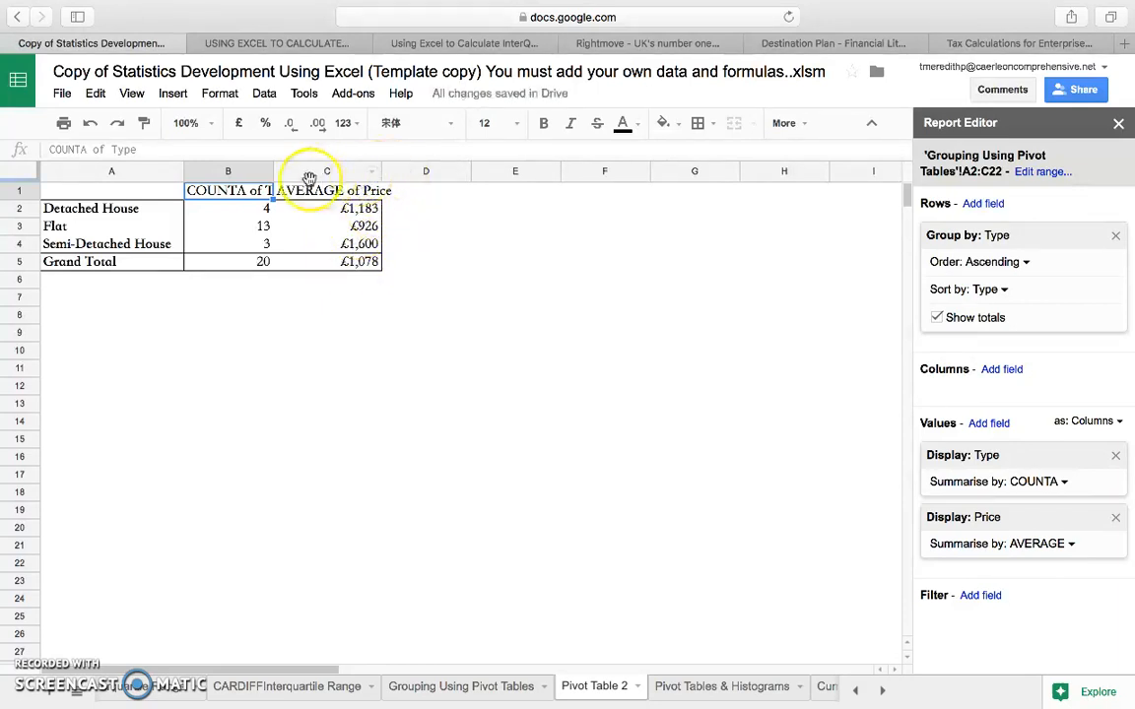
left_click_drag(273, 173, 294, 171)
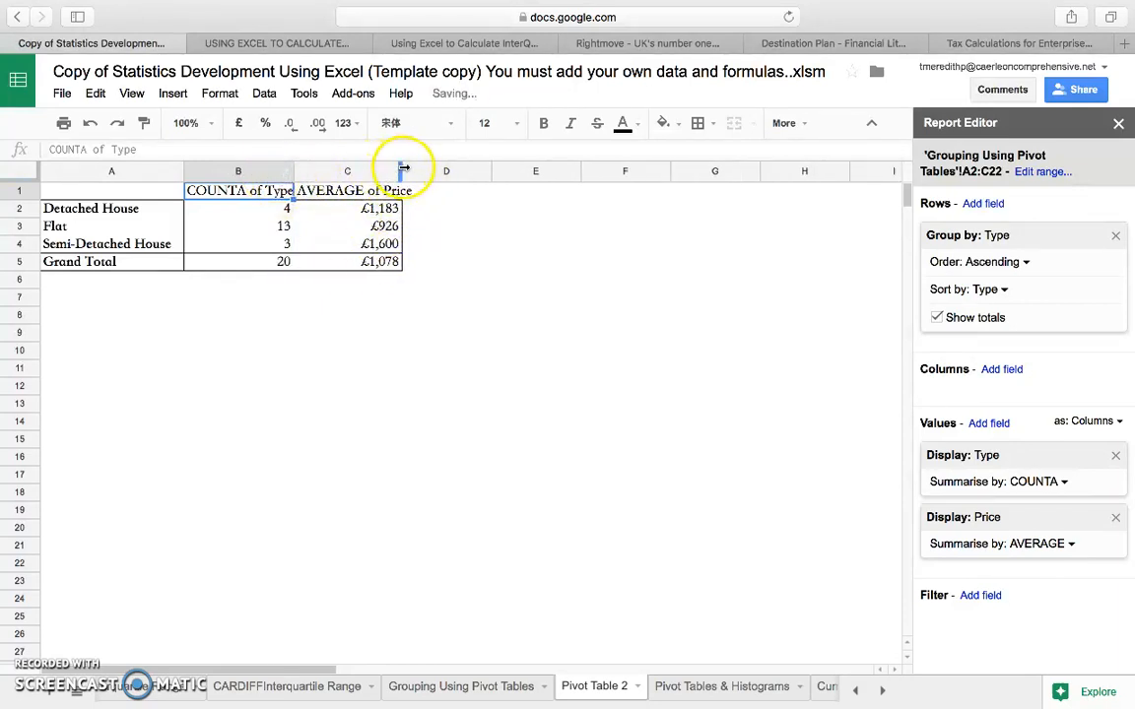
left_click_drag(400, 171, 419, 170)
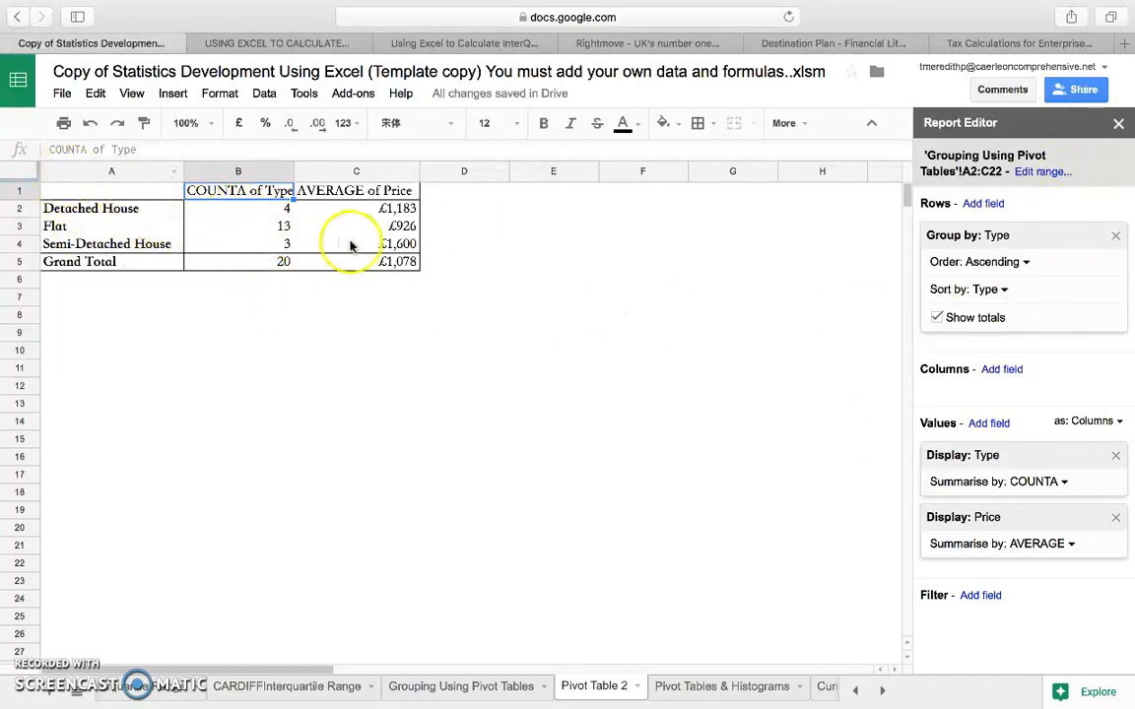
Copy the pivot table range A1:C5 and paste it as values only starting at cell A7.
mouse_move(87, 191)
left_mouse_down()
mouse_move(92, 223)
mouse_move(137, 258)
mouse_move(395, 267)
left_mouse_up()
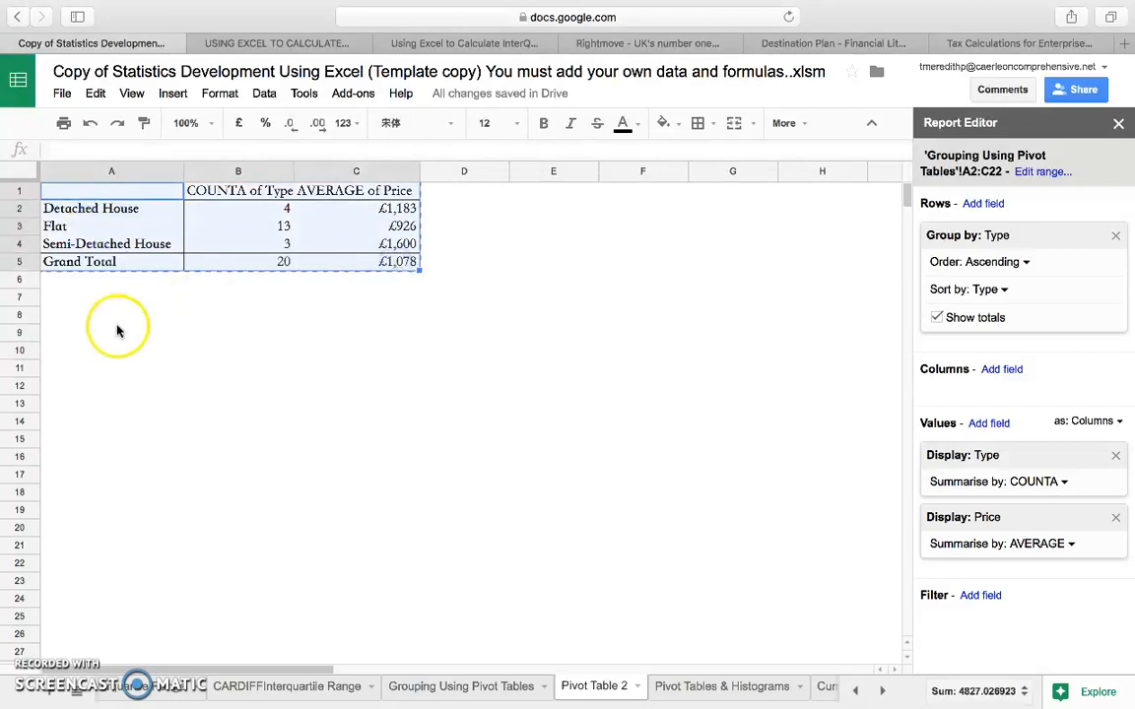
left_click(111, 297)
left_click(101, 95)
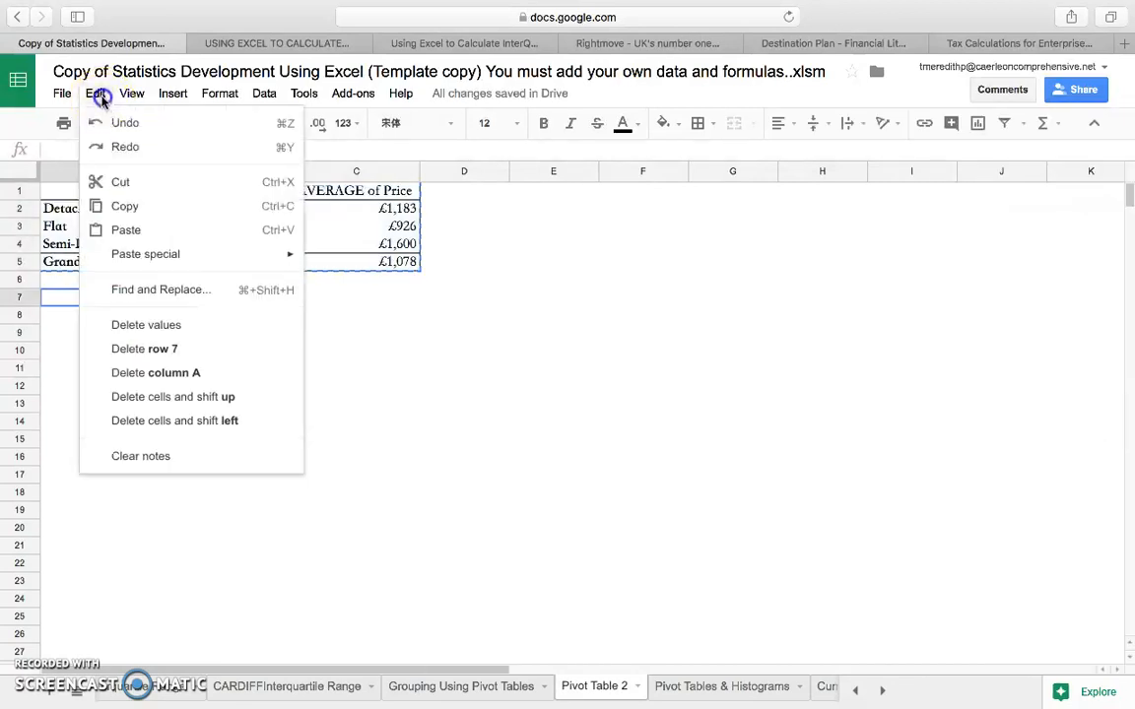
mouse_move(148, 253)
left_click(419, 271)
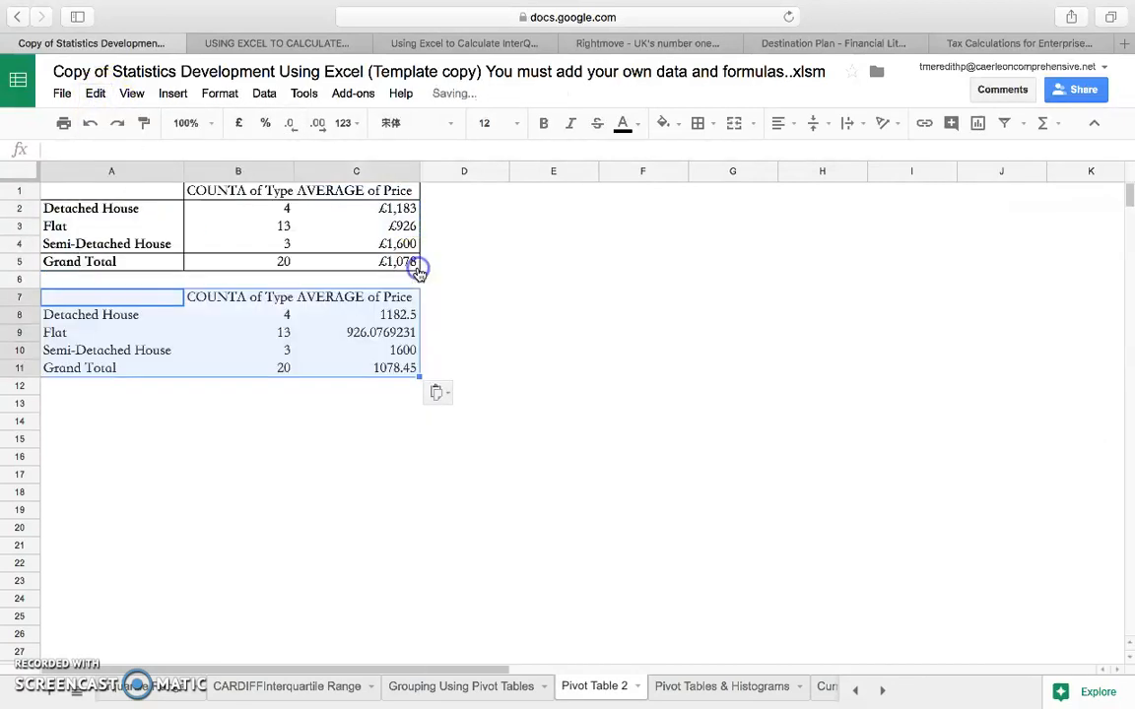
Apply all borders to the pasted table in A7:C11.
left_click(349, 434)
left_click_drag(127, 305, 387, 369)
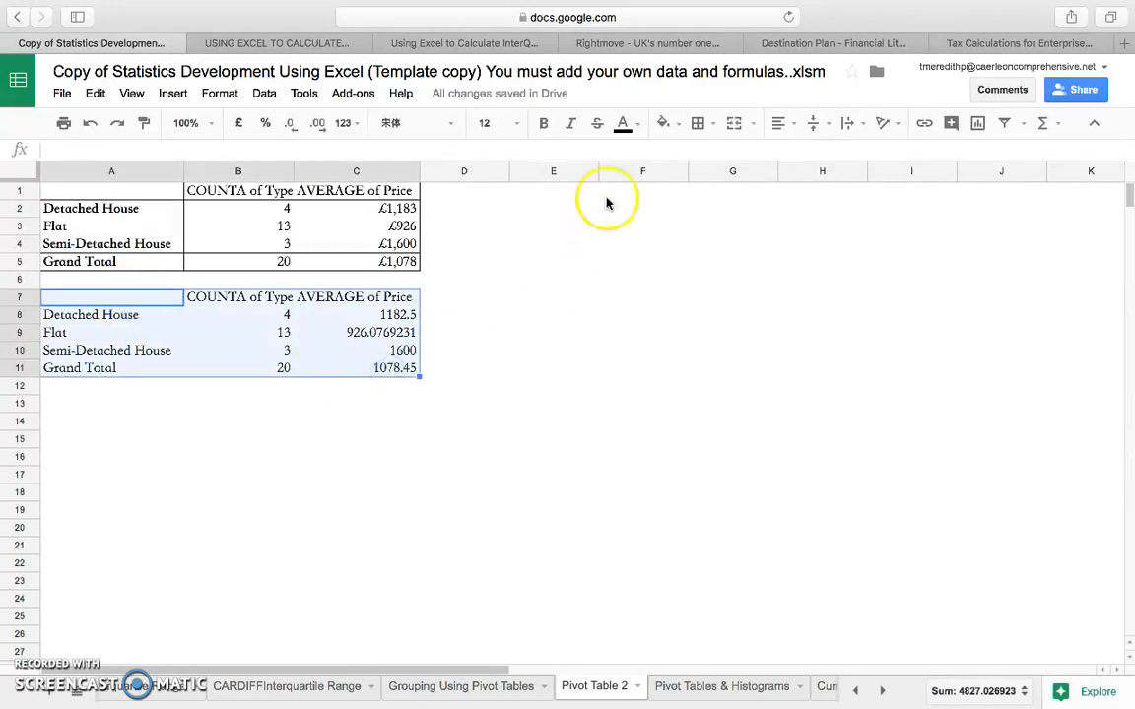
left_click(698, 125)
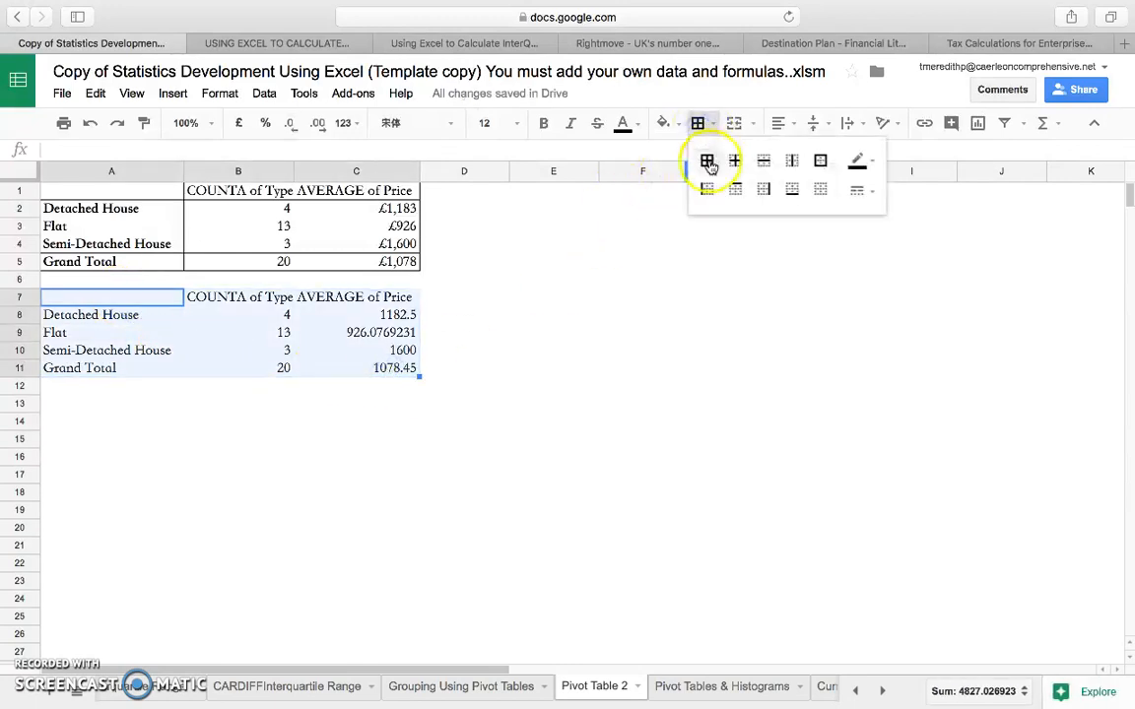
left_click(707, 162)
left_click(355, 385)
Format the average prices in C8:C11 as pounds with no decimal places.
left_click_drag(393, 317, 395, 367)
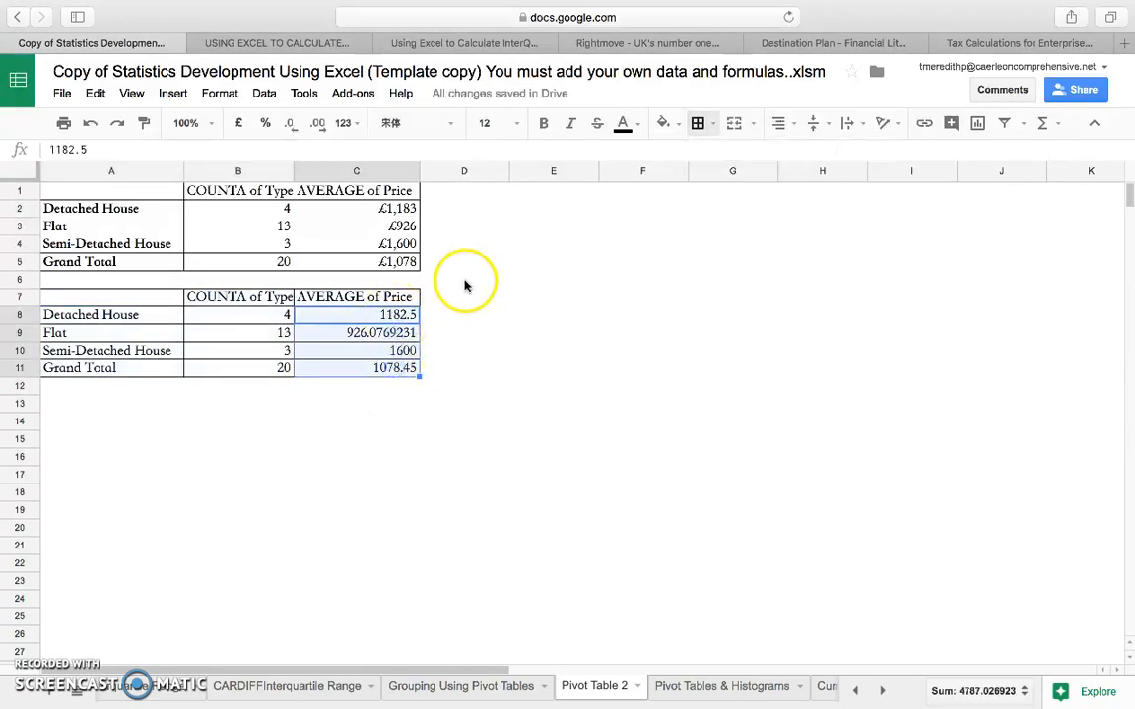
left_click(238, 125)
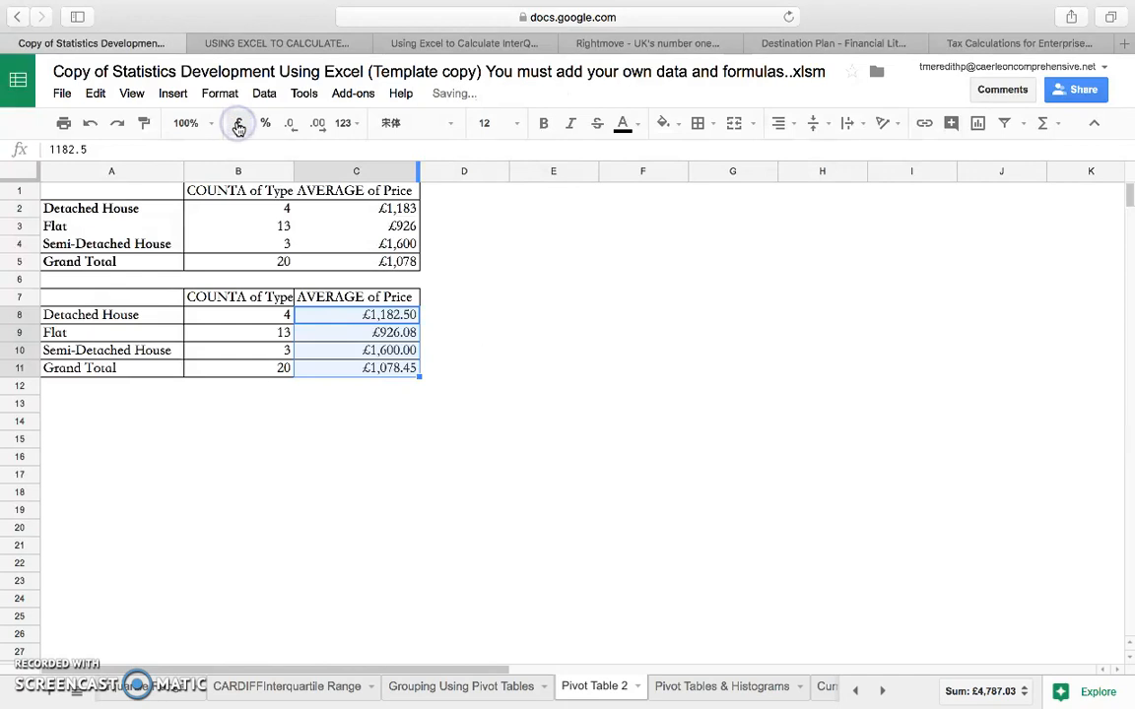
left_click(293, 125)
left_click(294, 125)
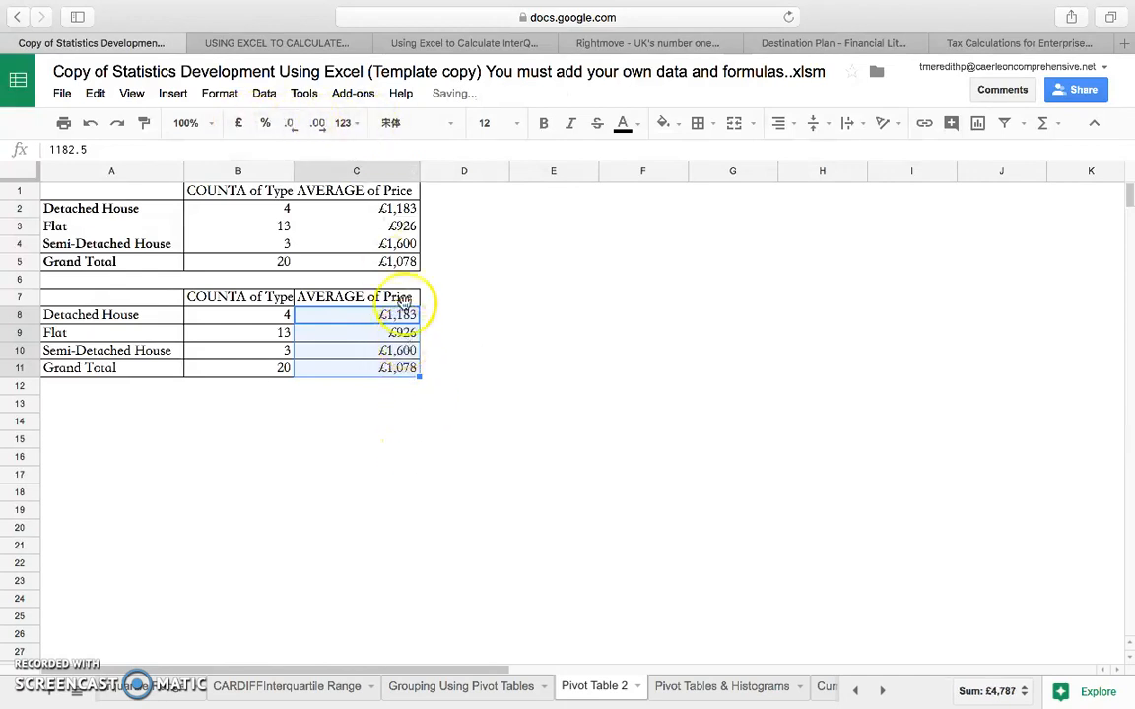
left_click(381, 419)
Remove the Type and Price values from the pivot table, keeping its row grouping by Type.
left_click(340, 192)
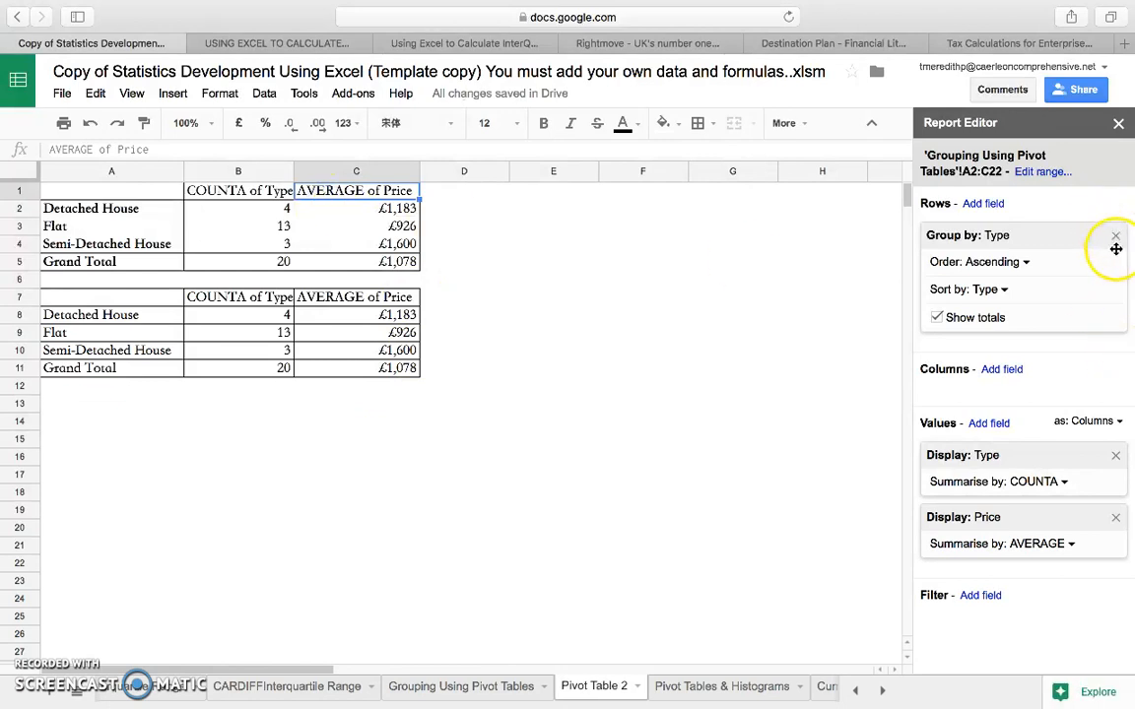
left_click(1115, 455)
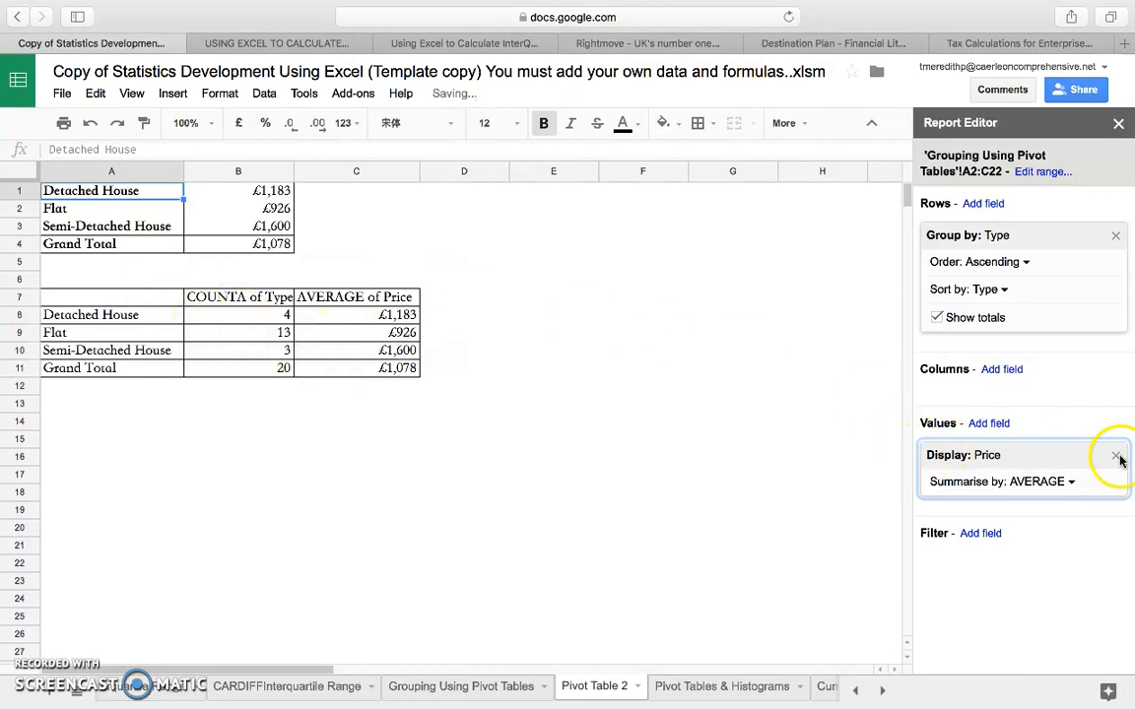
left_click(1115, 456)
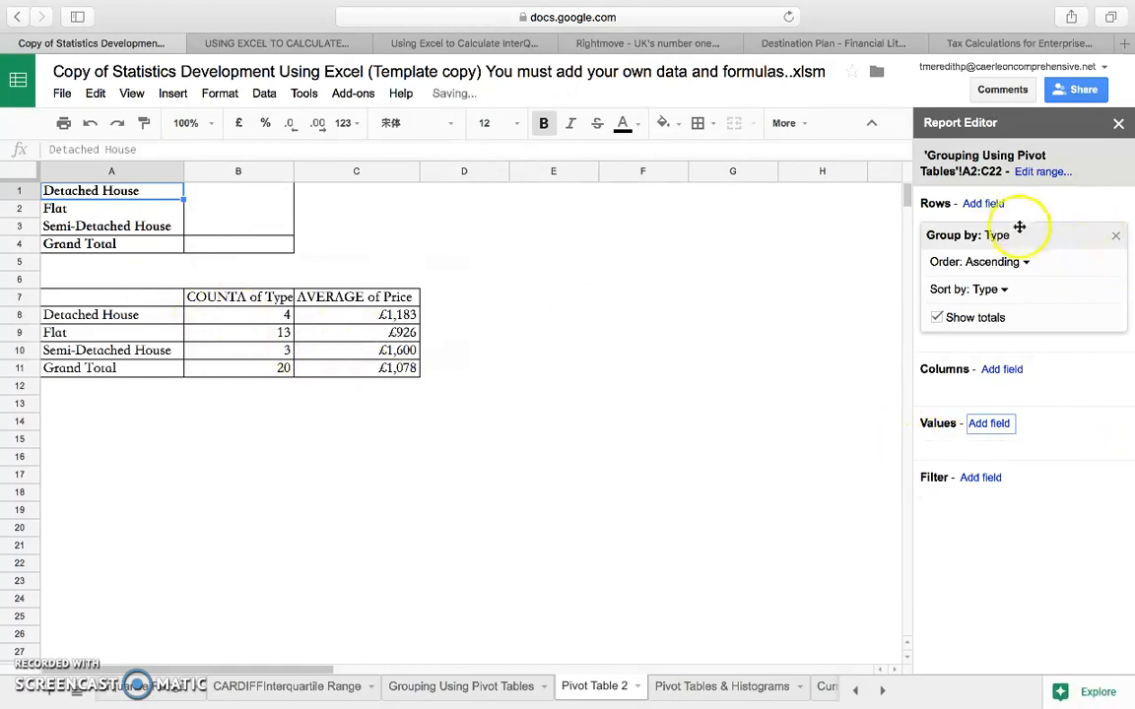
left_click(1115, 238)
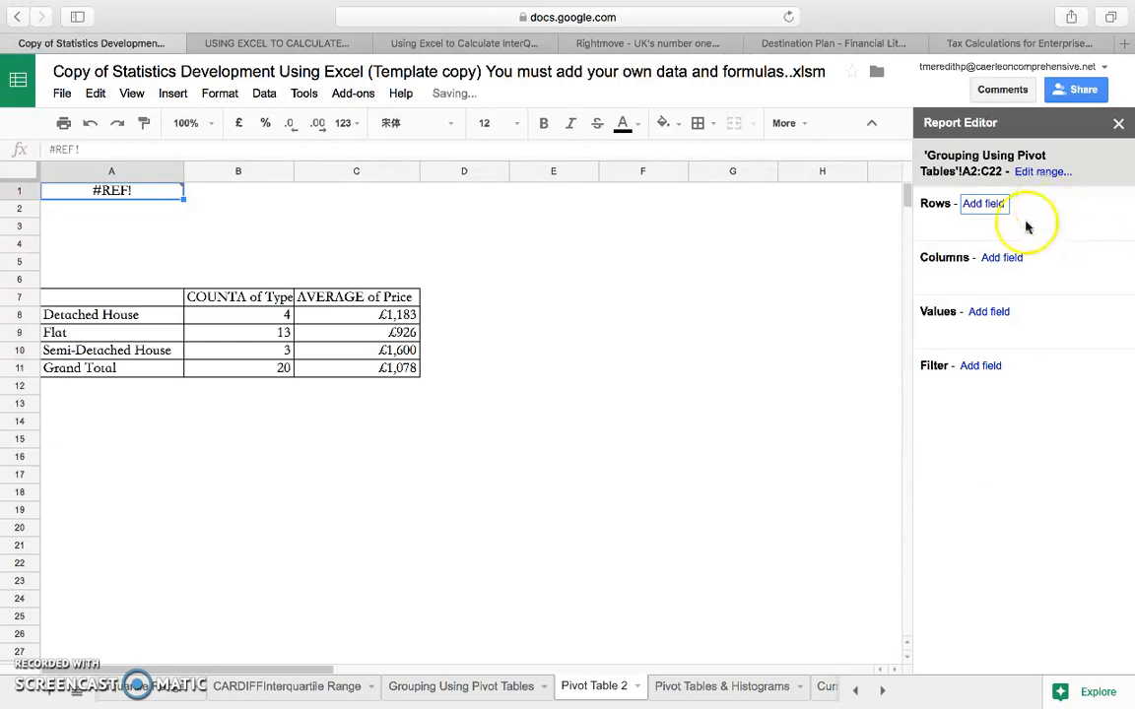
left_click(88, 128)
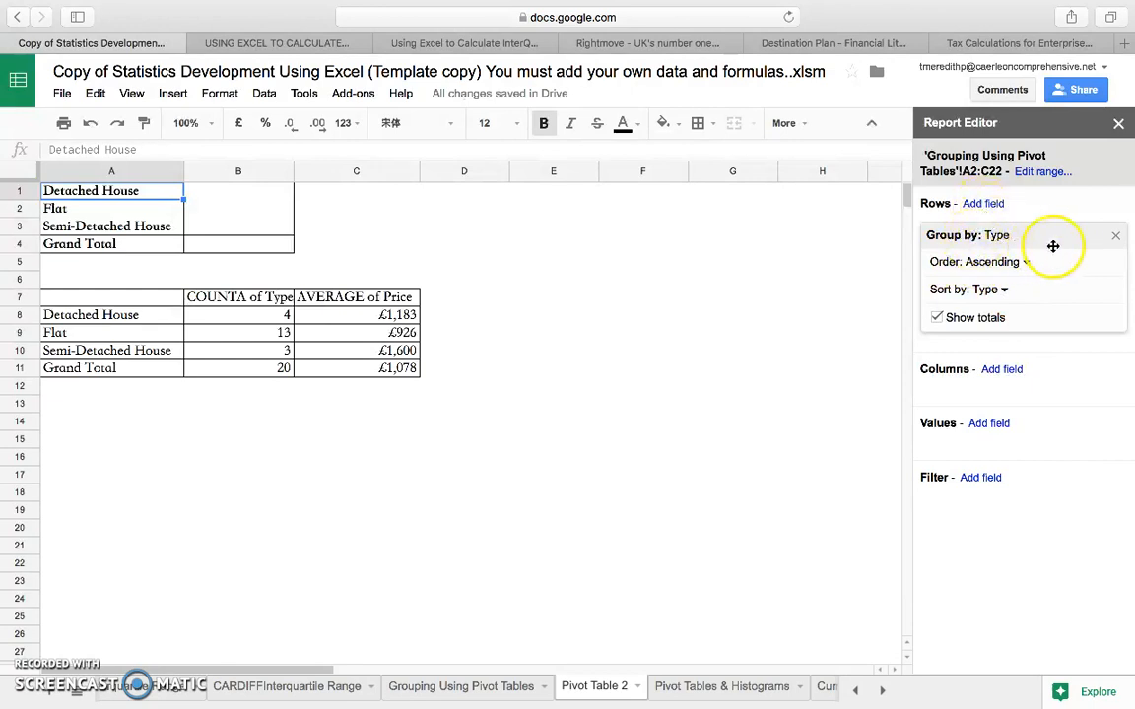
Group the pivot table's rows by Bedrooms and remove the Type row grouping.
left_click(990, 204)
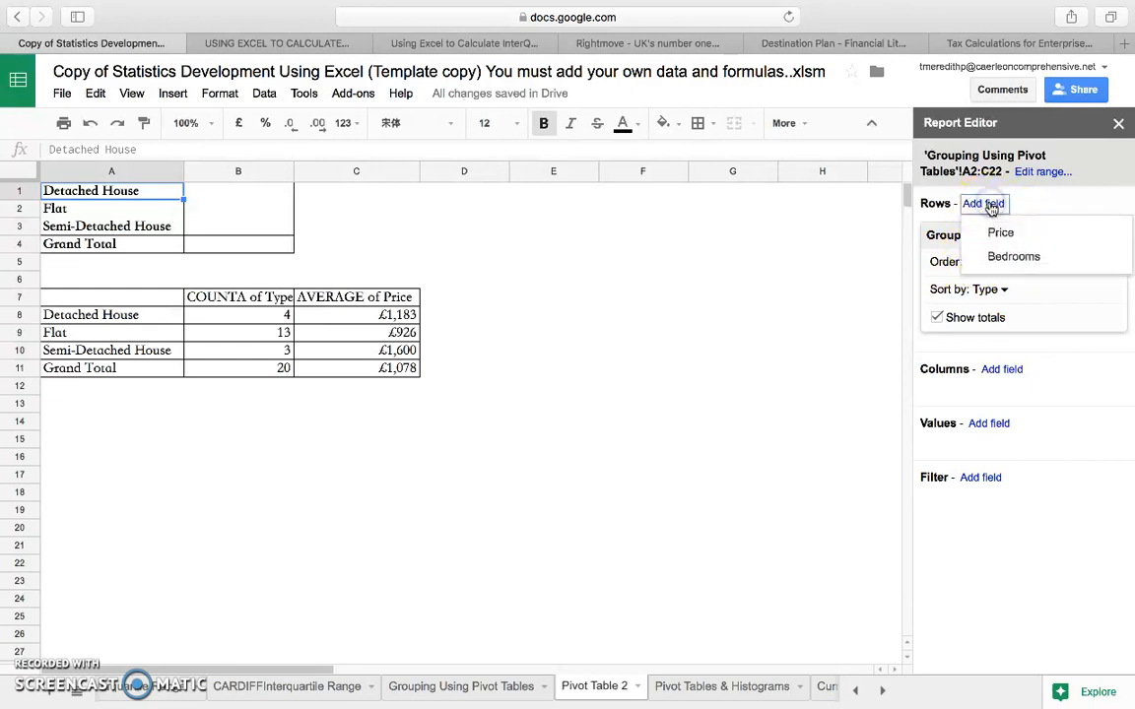
left_click(1006, 258)
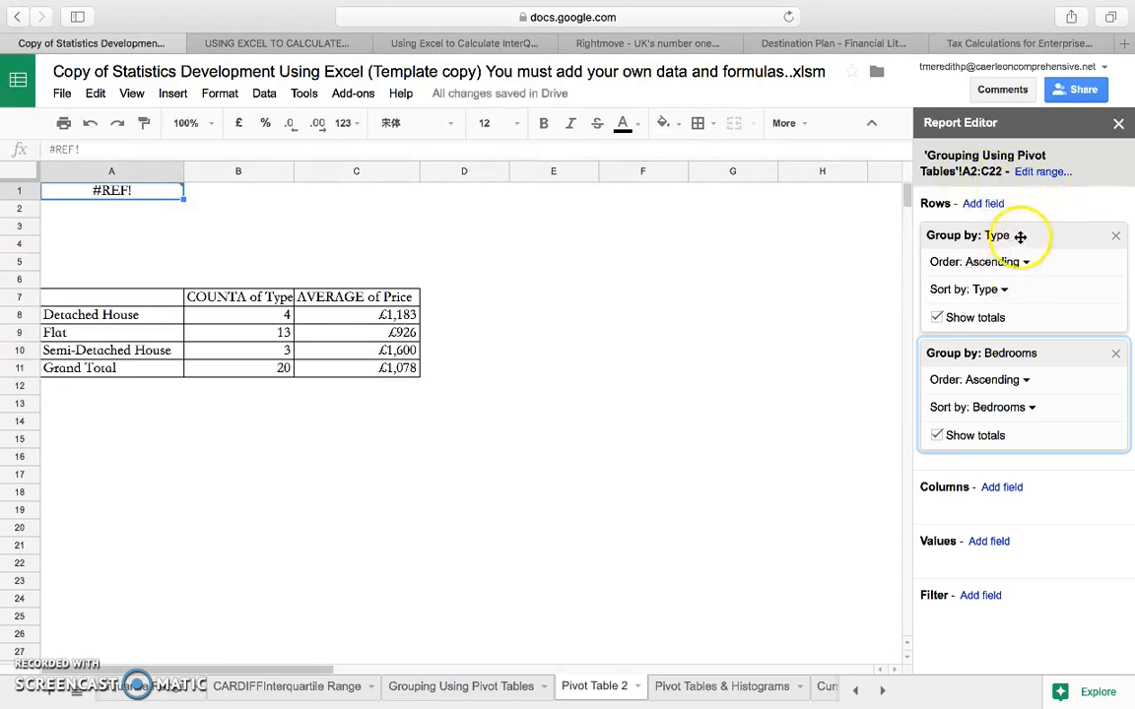
left_click(1115, 236)
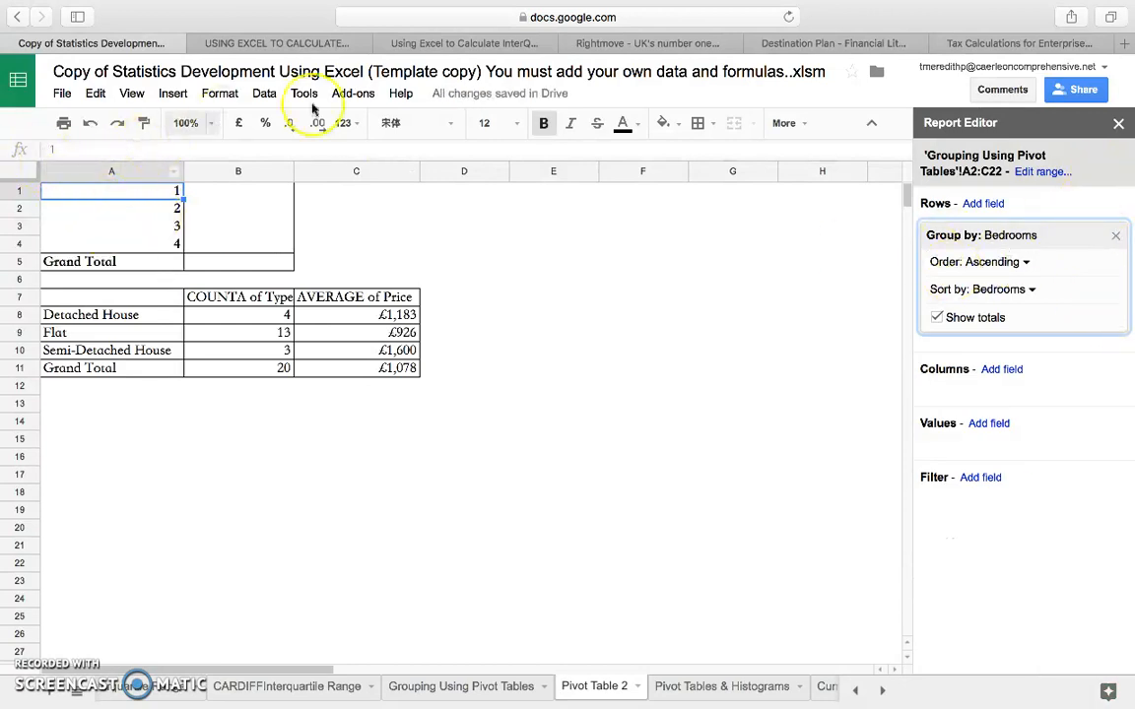
Add Price to the Bedrooms pivot table's values, summarised by AVERAGE.
left_click(990, 423)
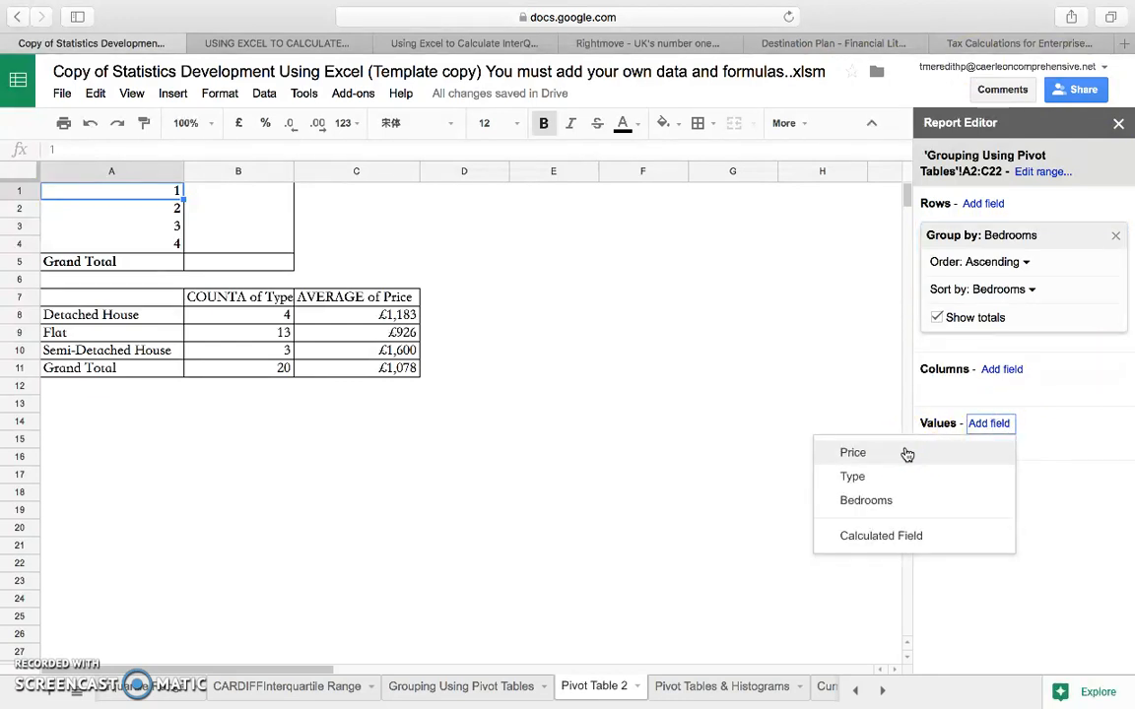
left_click(853, 452)
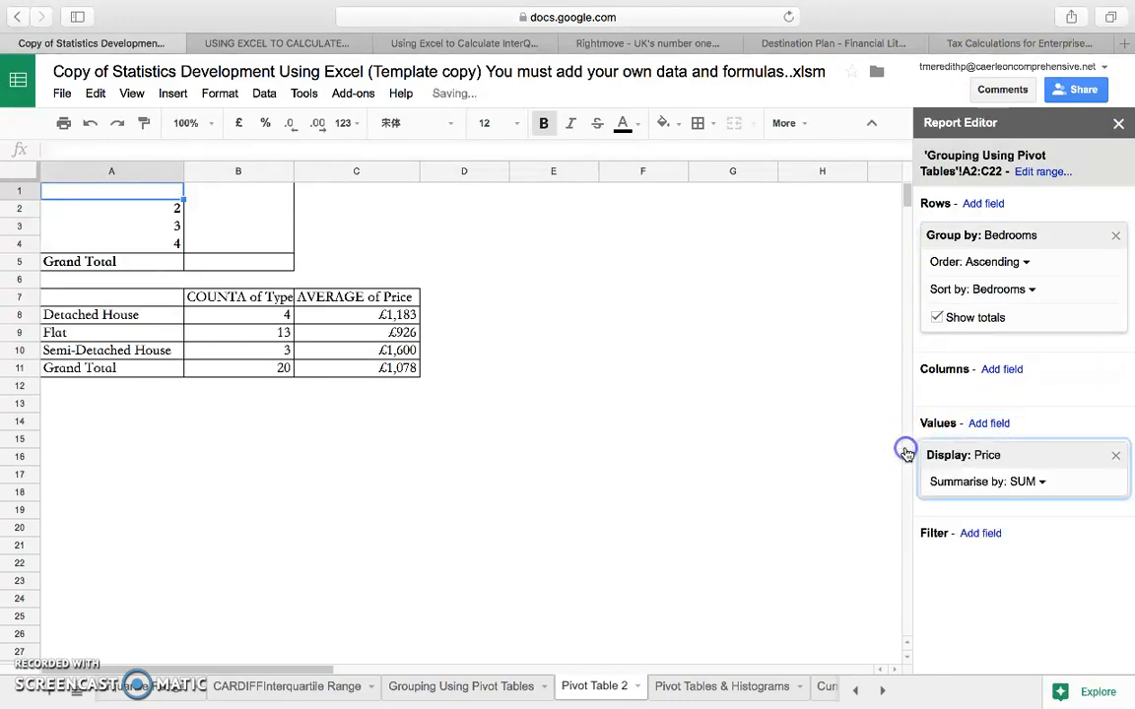
left_click(1025, 482)
left_click(900, 264)
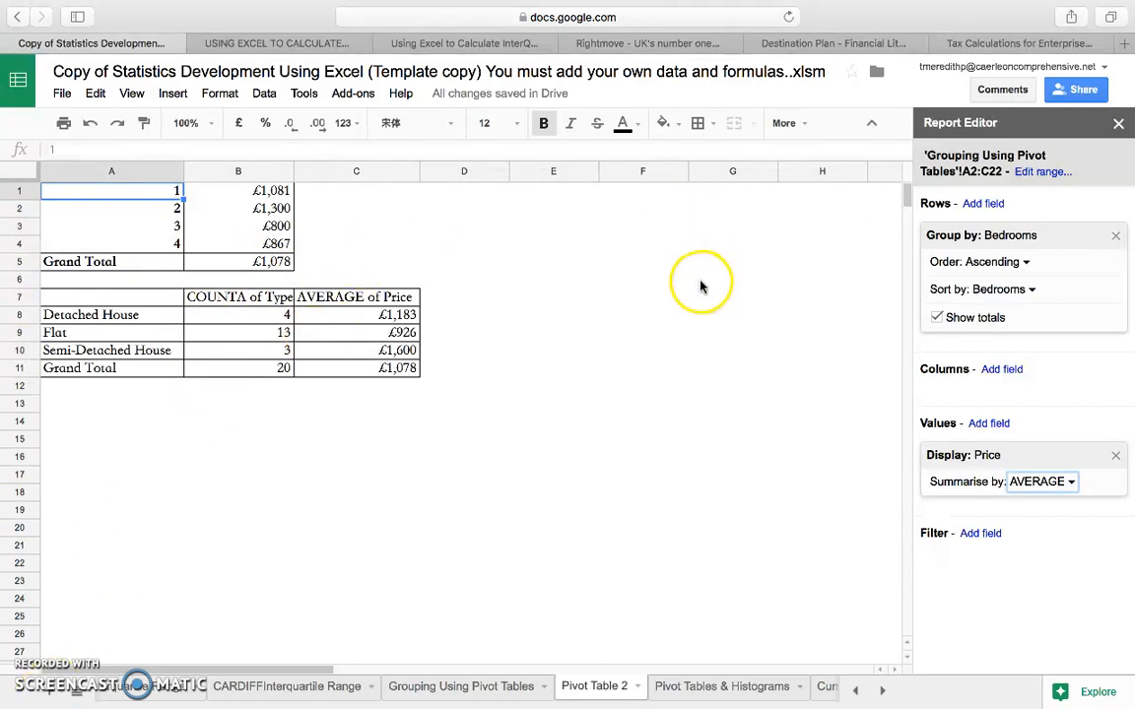
Copy the Bedrooms pivot table range A1:B5 and paste it as values only starting at cell A13.
left_click_drag(92, 197, 253, 261)
right_click(253, 261)
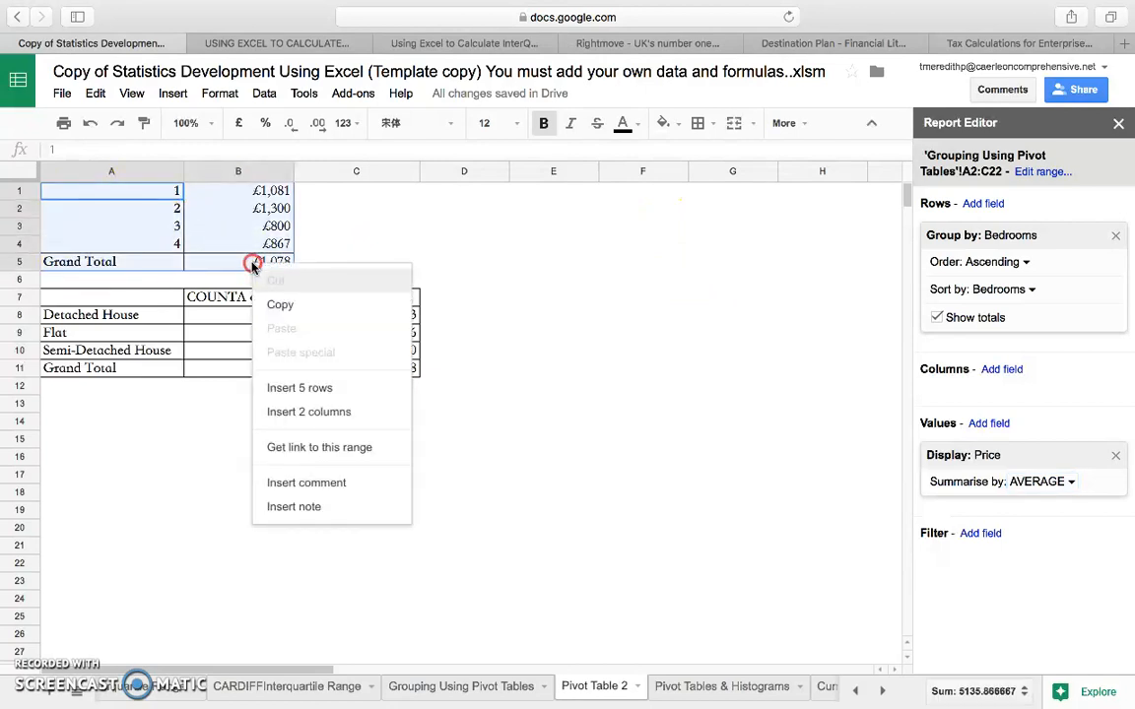
left_click(300, 314)
left_click(436, 454)
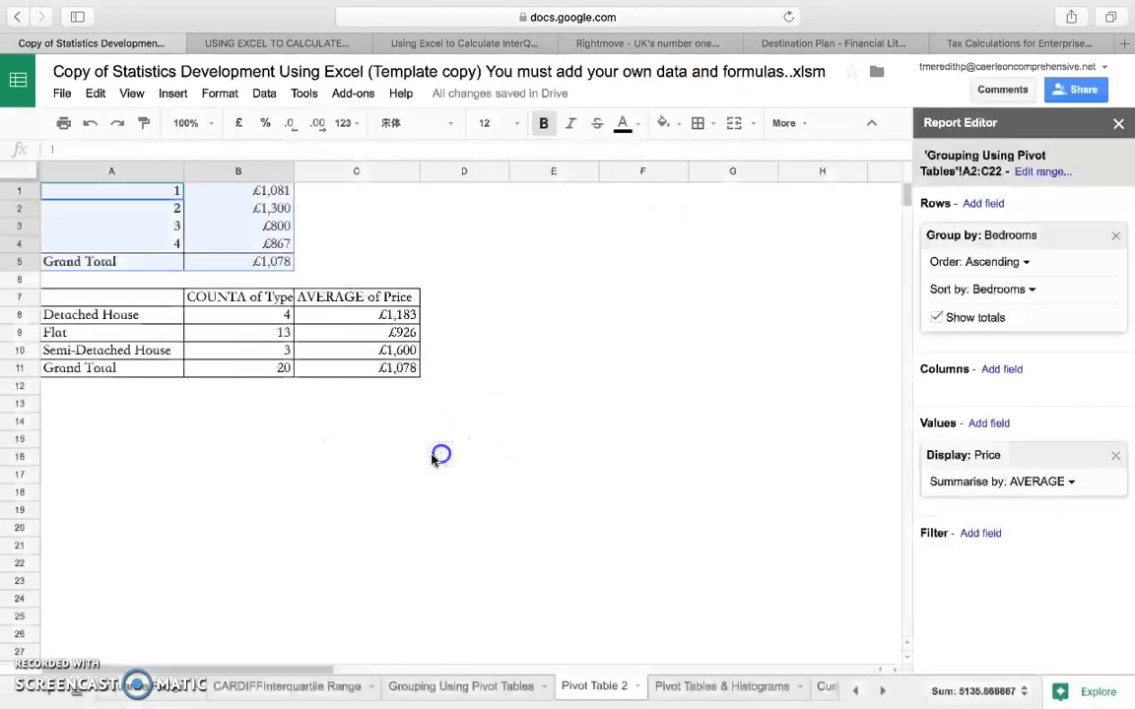
left_click(126, 406)
right_click(127, 408)
mouse_move(164, 503)
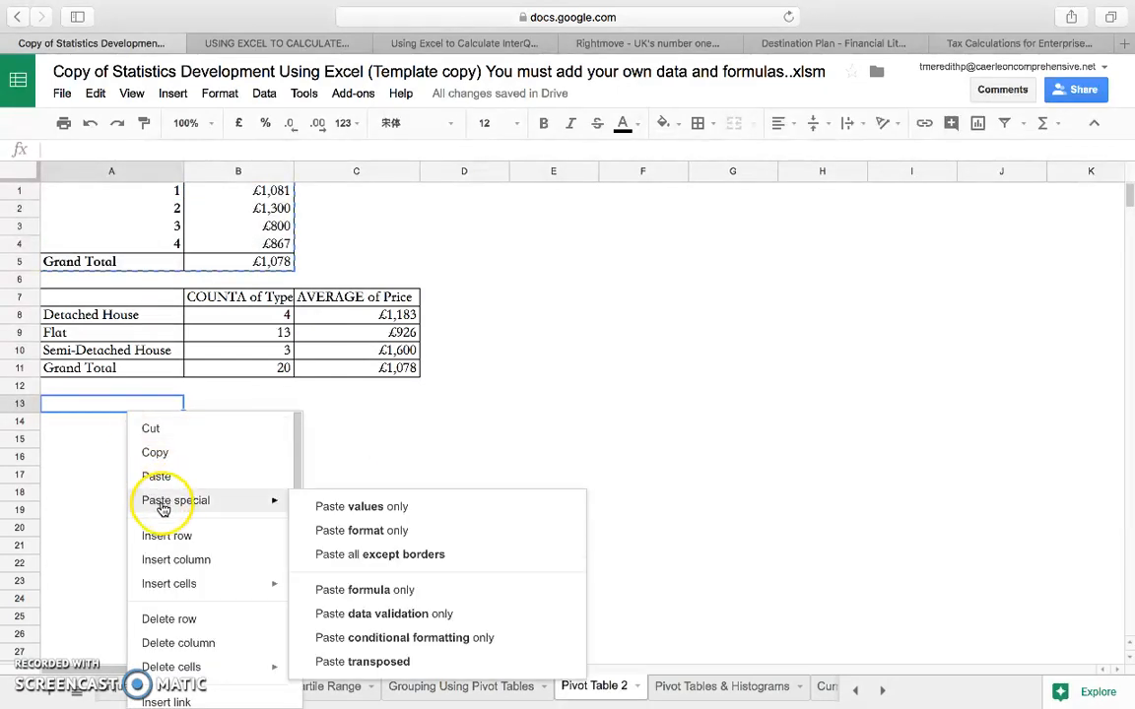
left_click(430, 433)
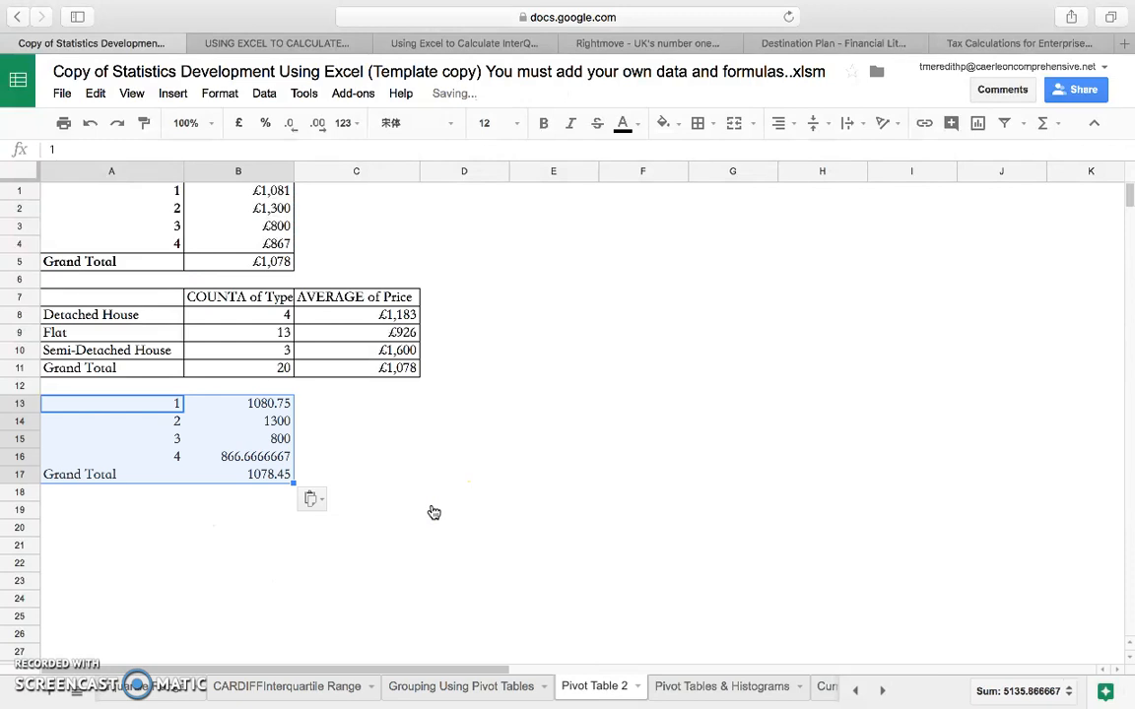
Format the average prices in B13:B17 as pounds with no decimal places.
left_click_drag(265, 406, 266, 473)
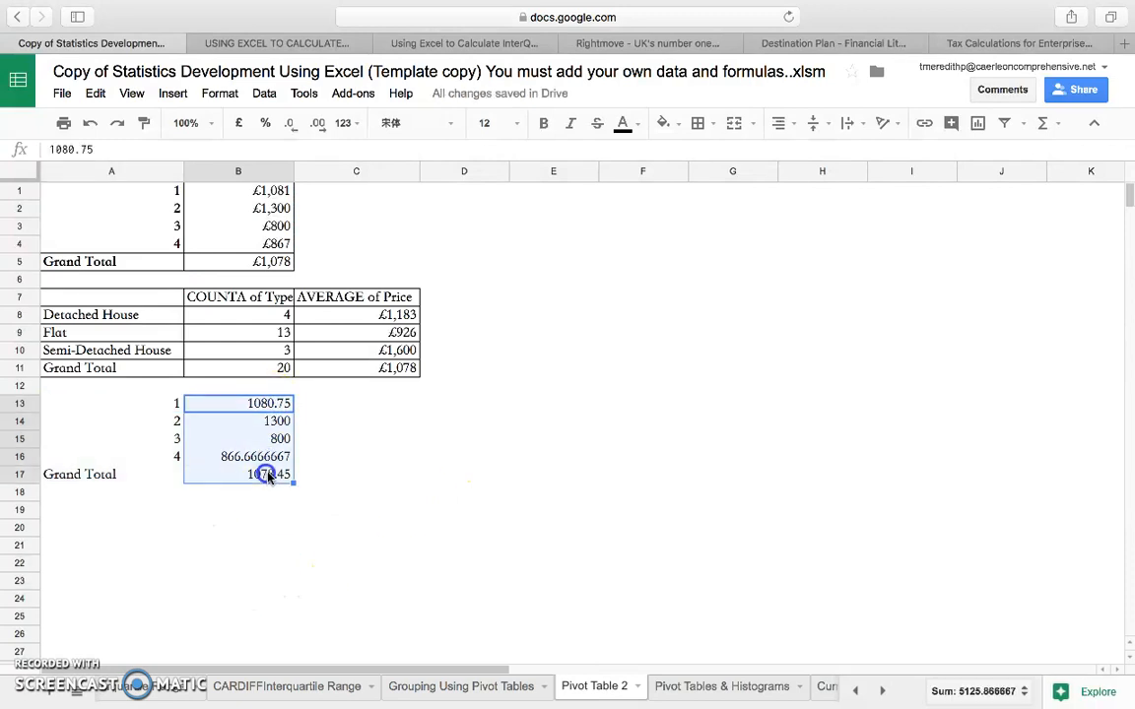
left_click(242, 122)
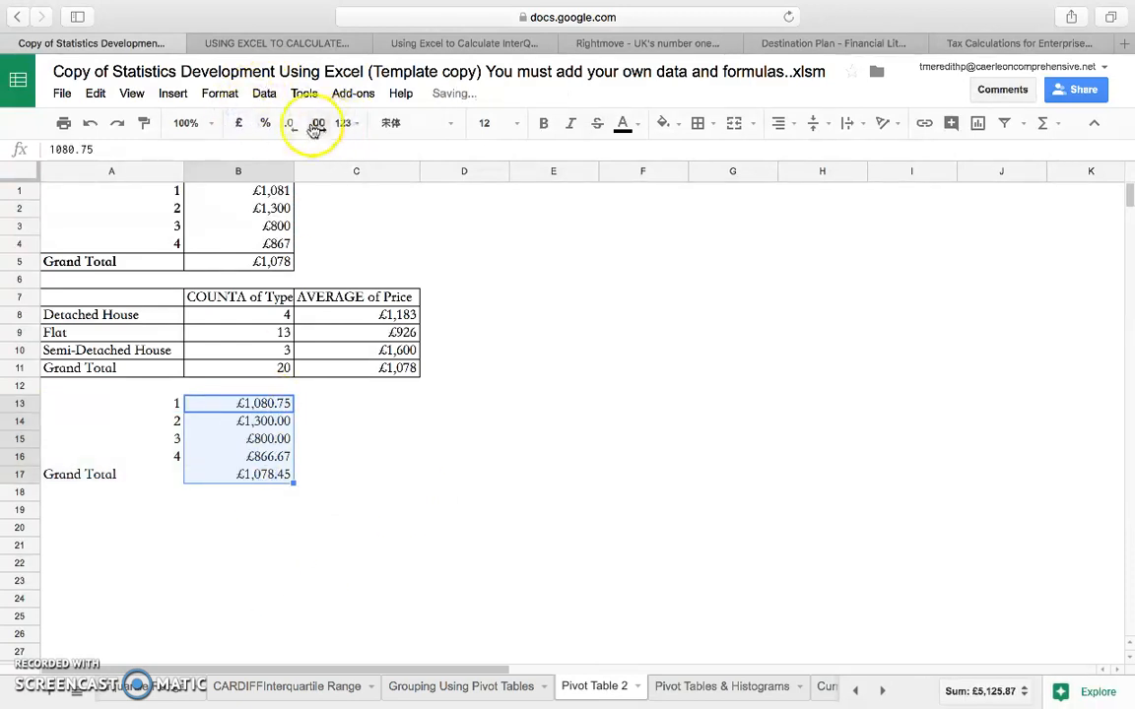
left_click(290, 123)
left_click(290, 122)
left_click(367, 277)
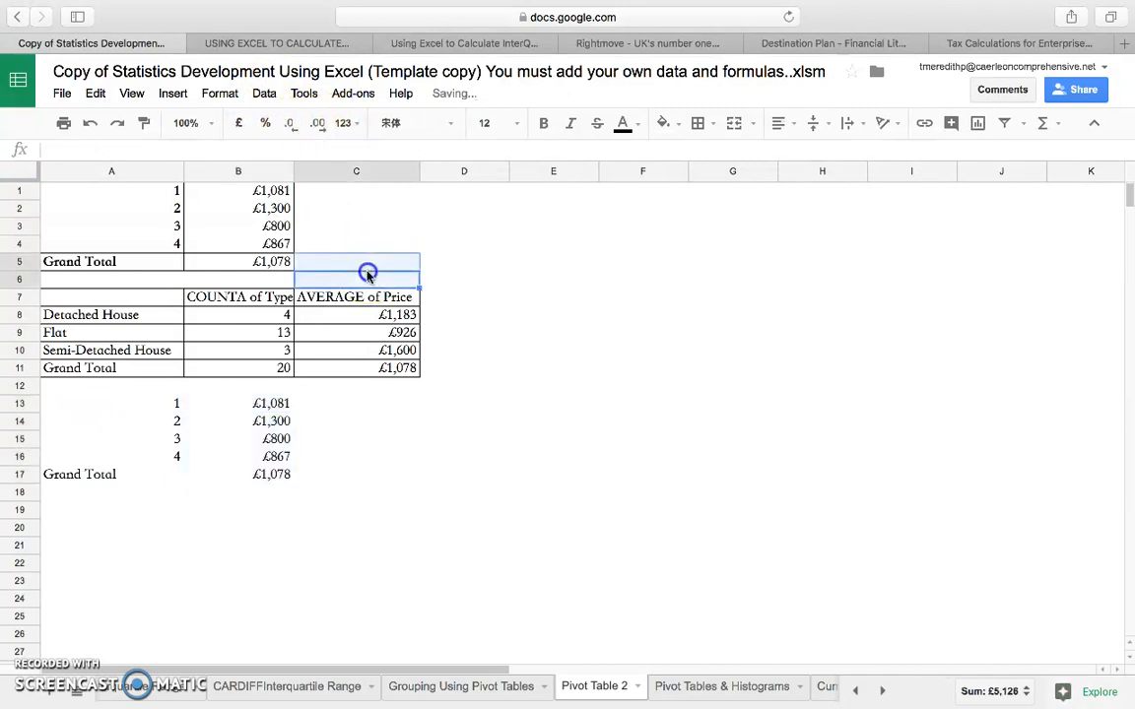